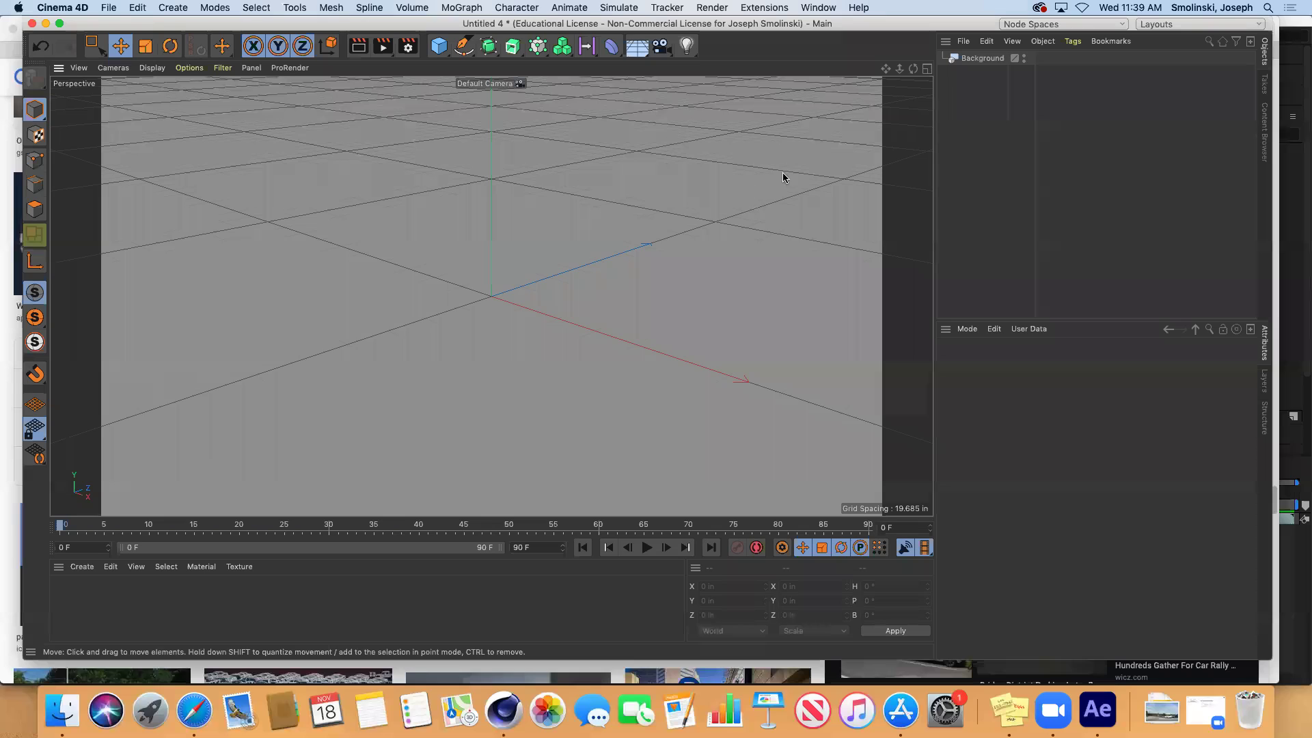
# Show the Create > Materials submenu in the Material Manager.
pyautogui.click(84, 572)
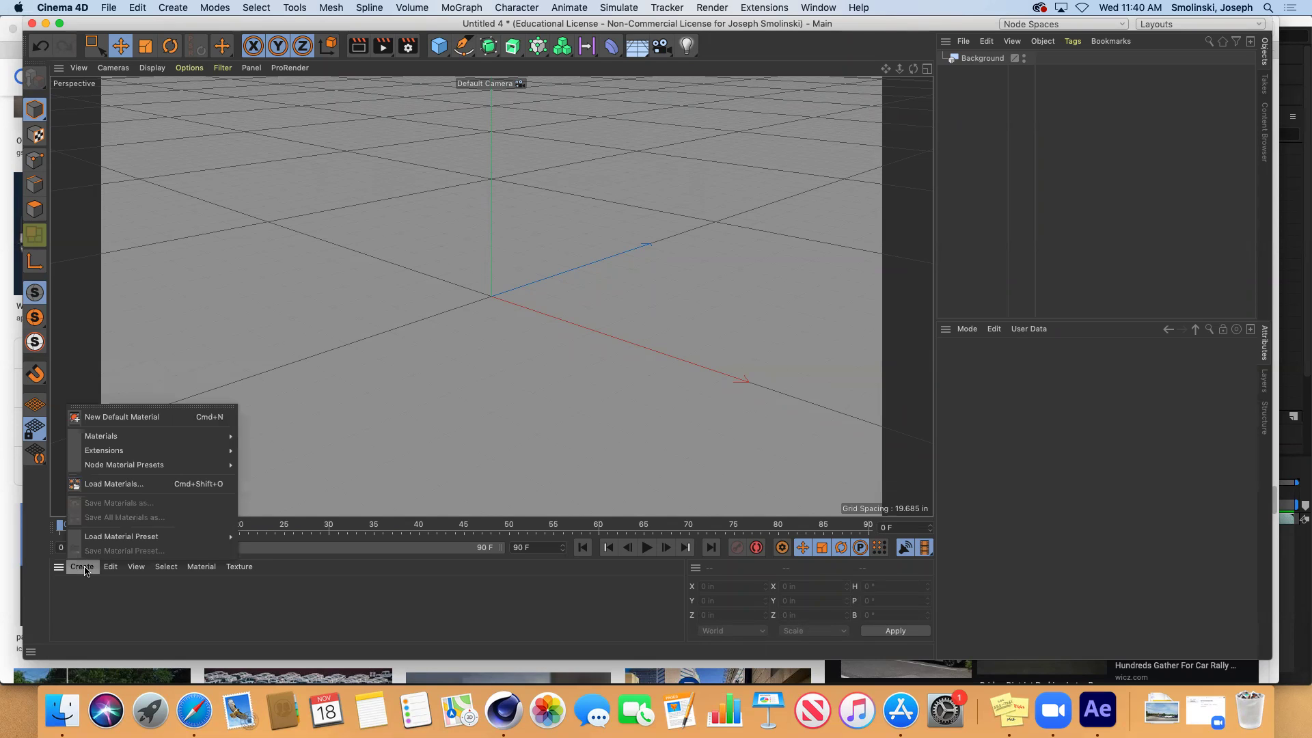
# Create a new Standard Material and turn off its Reflectance channel.
pyautogui.moveTo(164, 436)
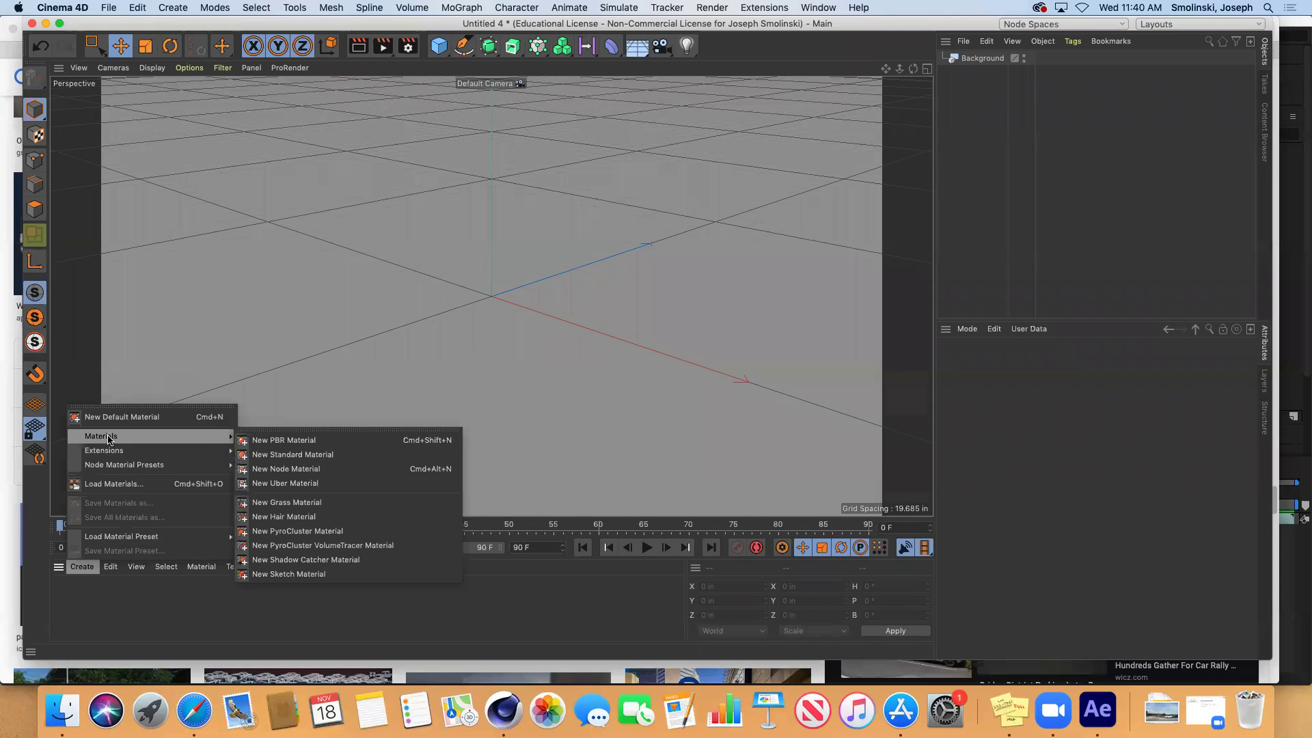
pyautogui.click(282, 455)
pyautogui.doubleClick(66, 593)
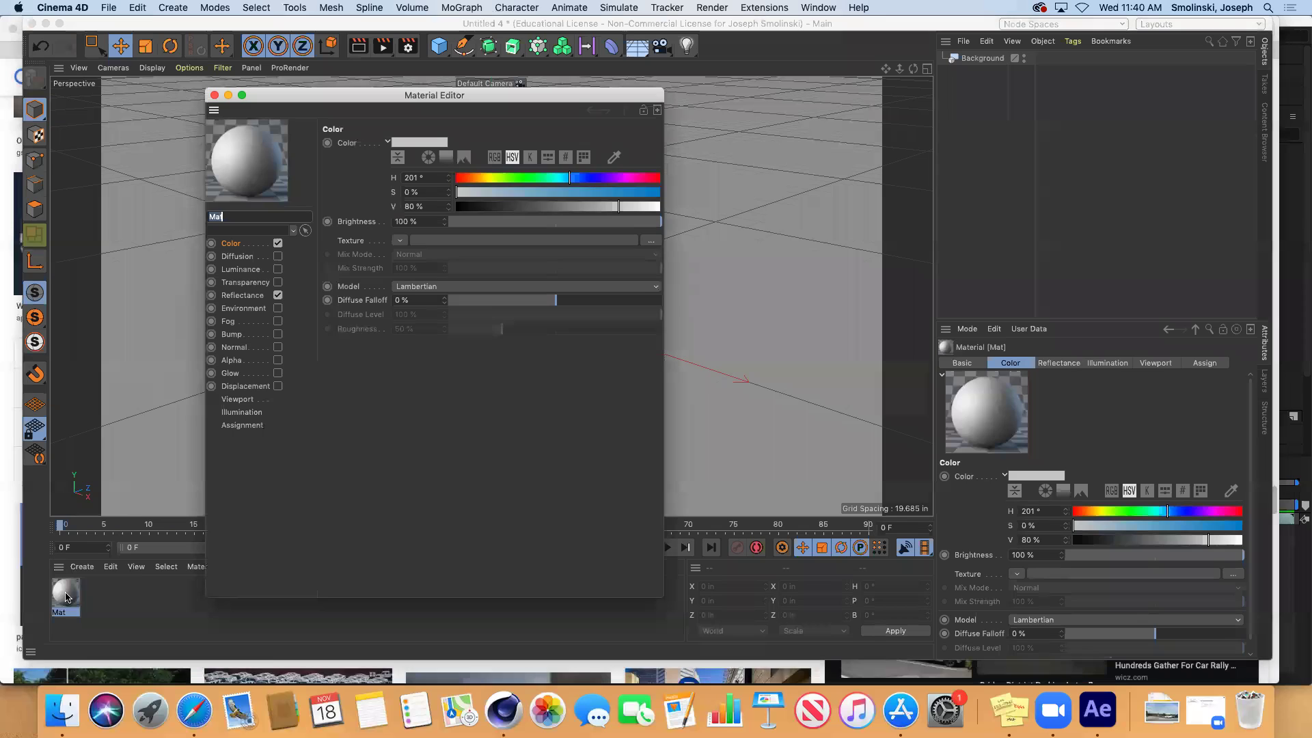
pyautogui.click(277, 296)
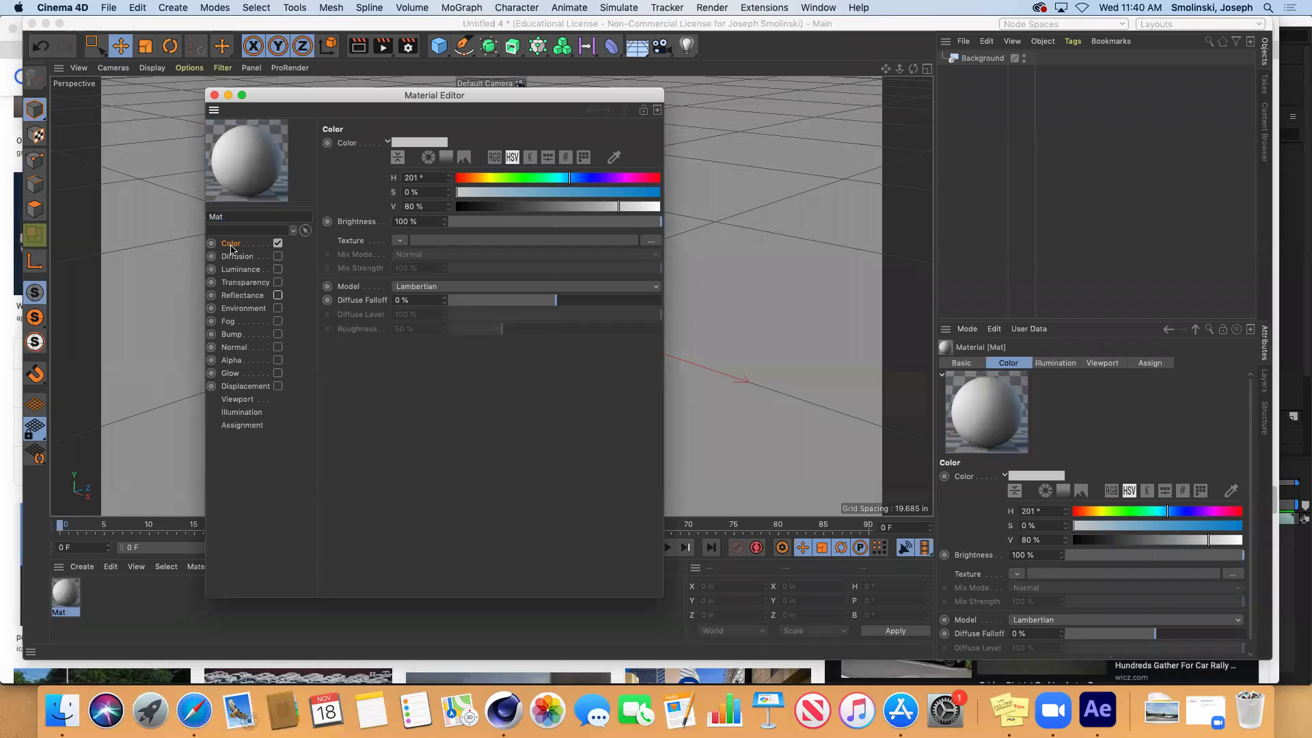
# Load parking_lot_c.jpg as the material's Color texture and apply Mat to the Background.
pyautogui.click(401, 242)
pyautogui.click(408, 268)
pyautogui.click(336, 226)
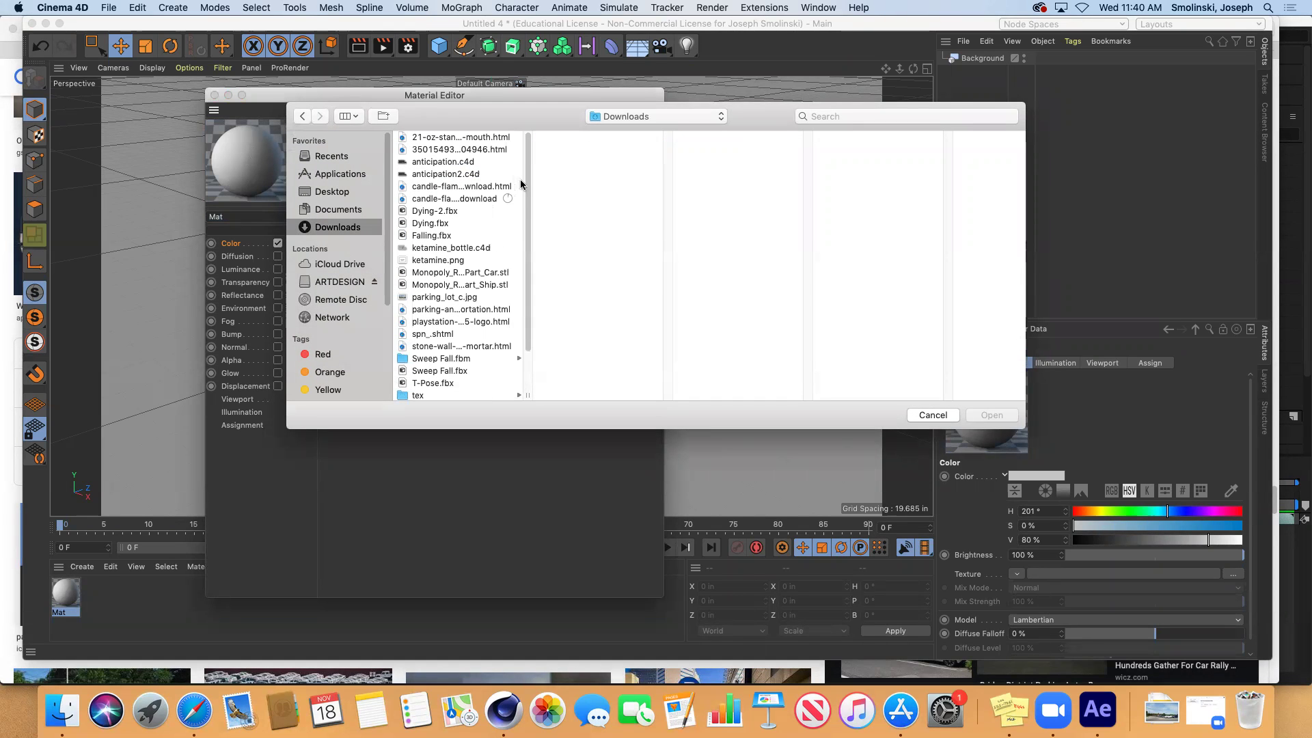
pyautogui.click(353, 118)
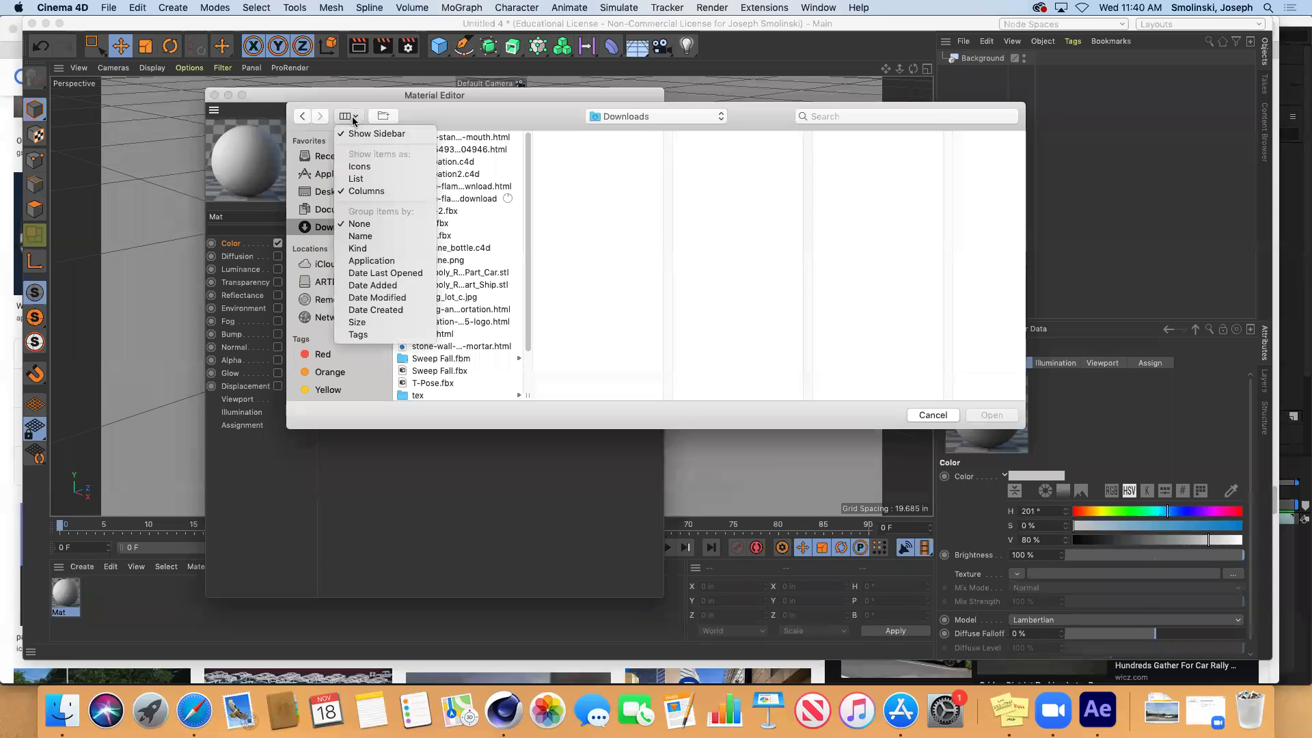
pyautogui.click(395, 287)
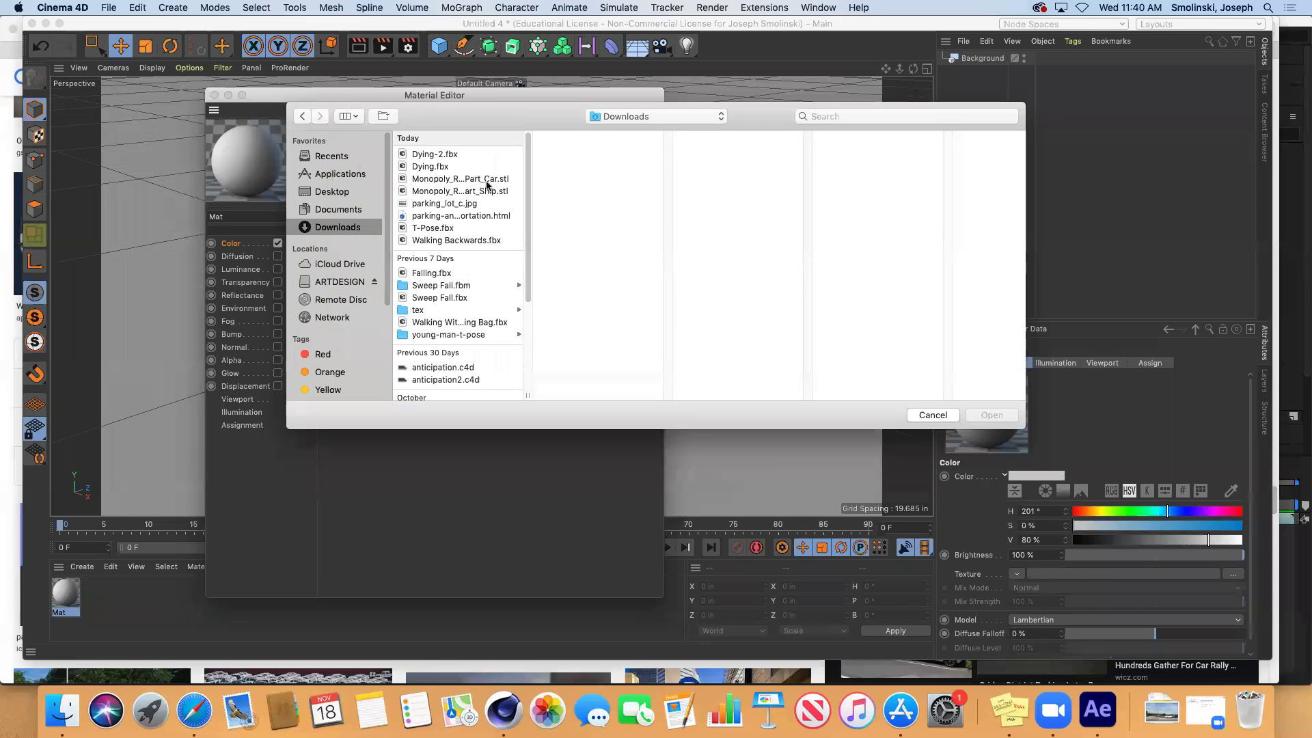
pyautogui.click(454, 204)
pyautogui.click(988, 416)
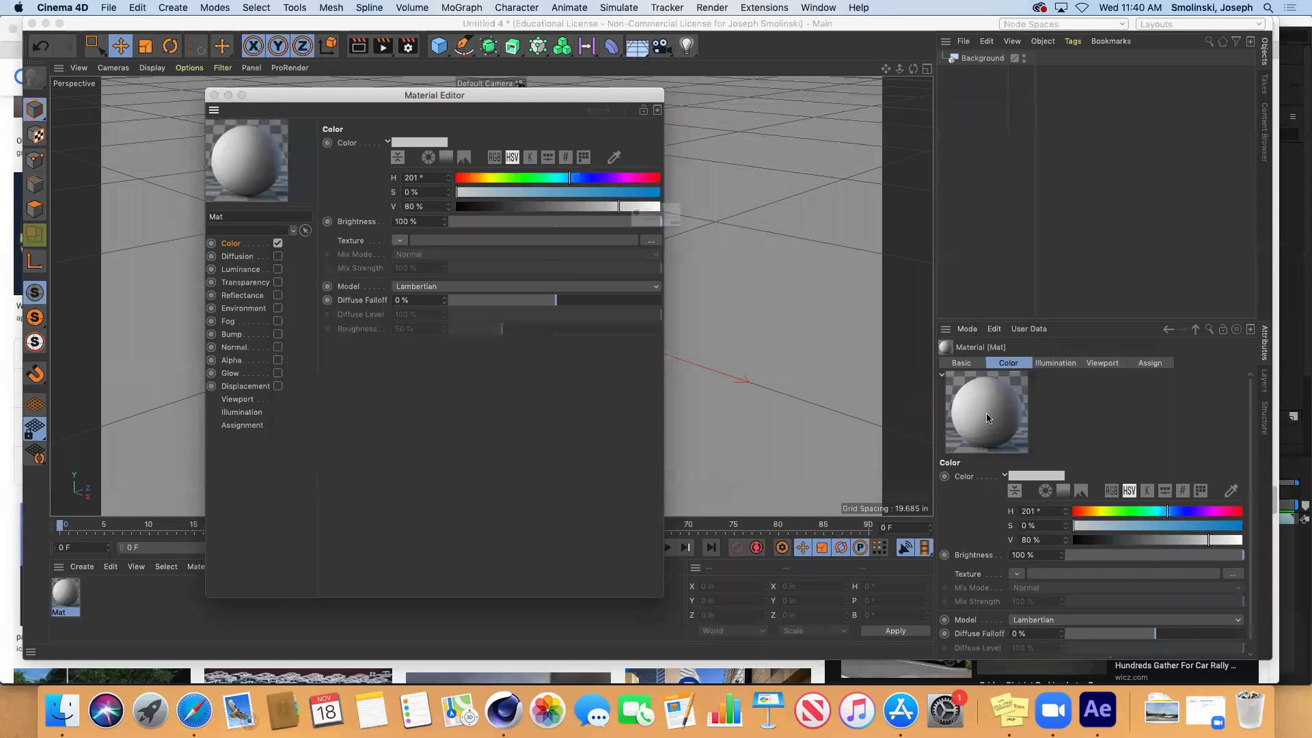
pyautogui.click(761, 258)
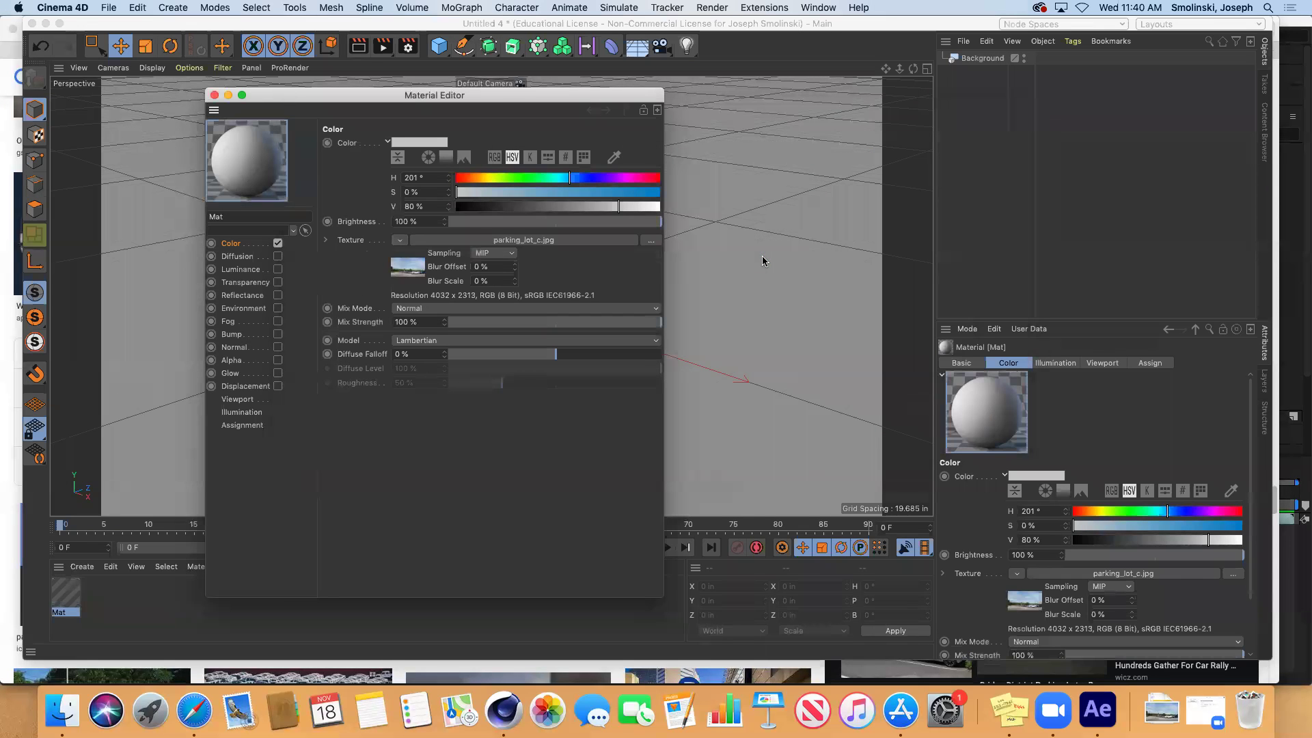
pyautogui.click(214, 95)
pyautogui.moveTo(56, 599); pyautogui.dragTo(986, 58)
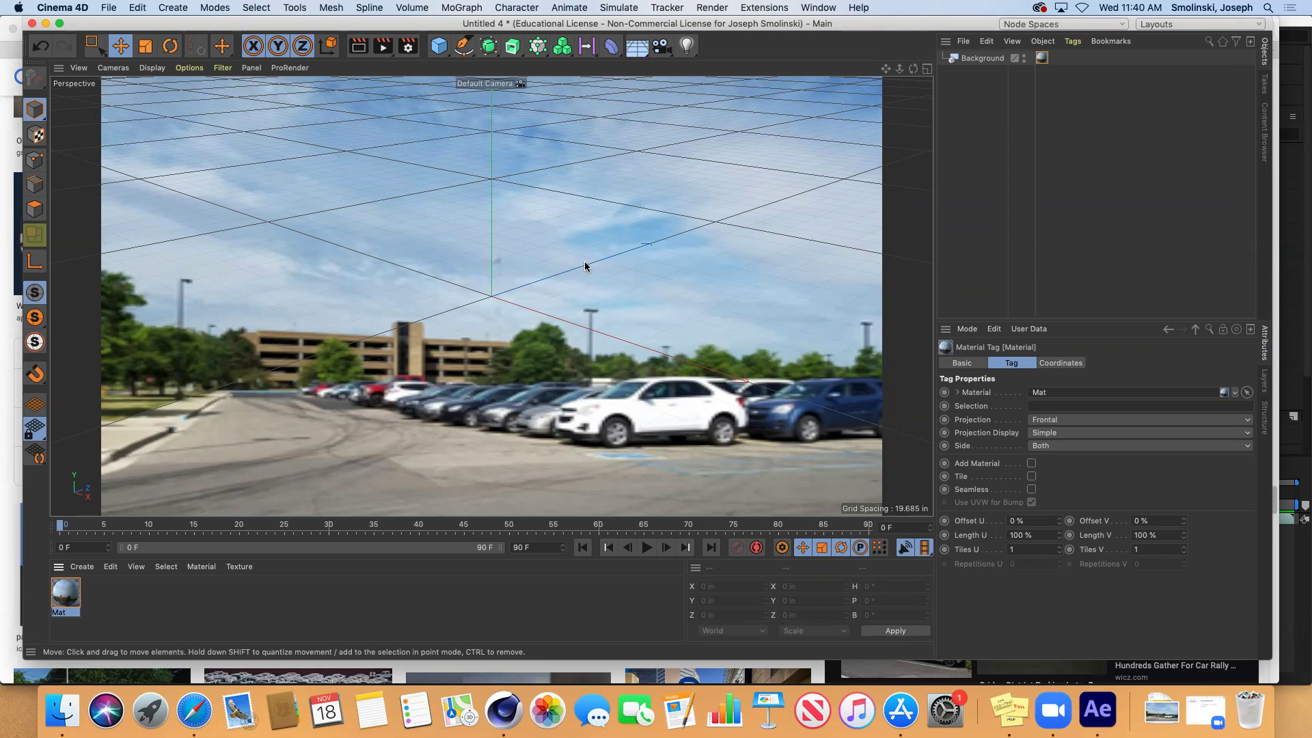
# Orbit and zoom the perspective view until the grid lines up with the photo's horizon.
pyautogui.moveTo(913, 75); pyautogui.dragTo(913, 119)
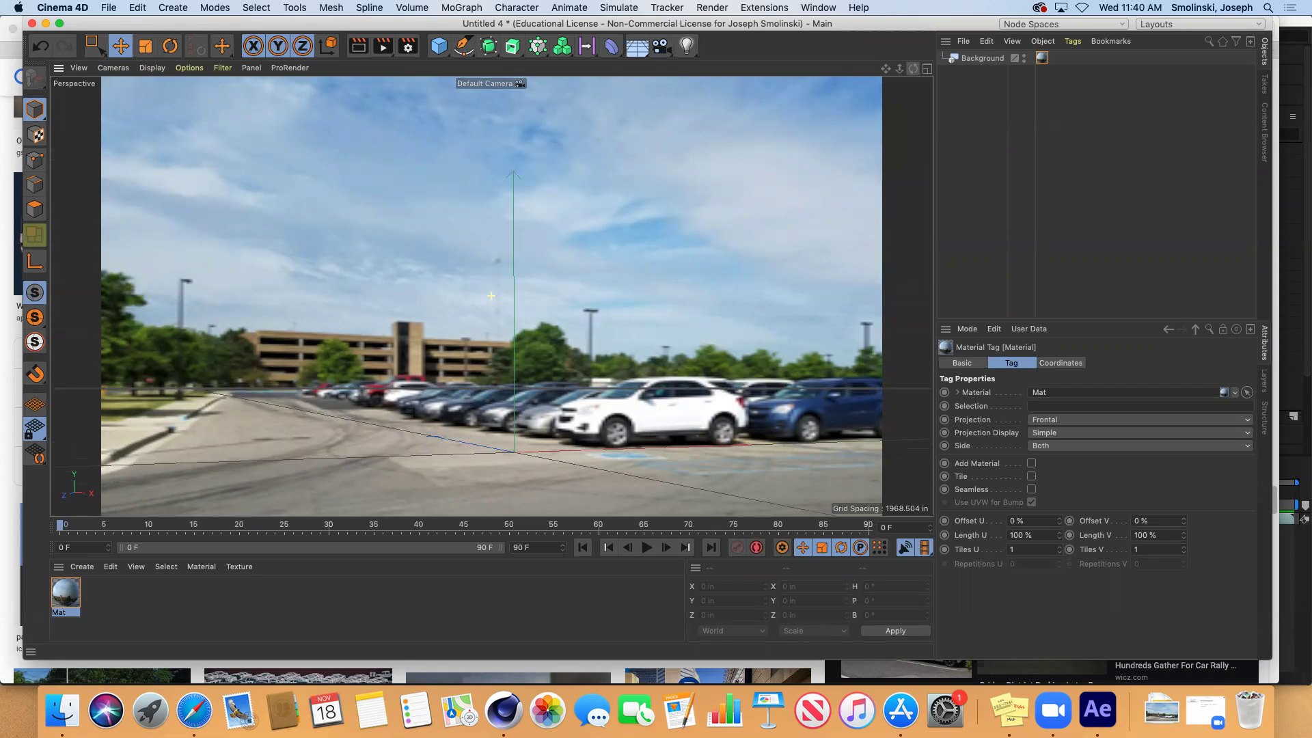
pyautogui.moveTo(913, 119); pyautogui.dragTo(913, 121)
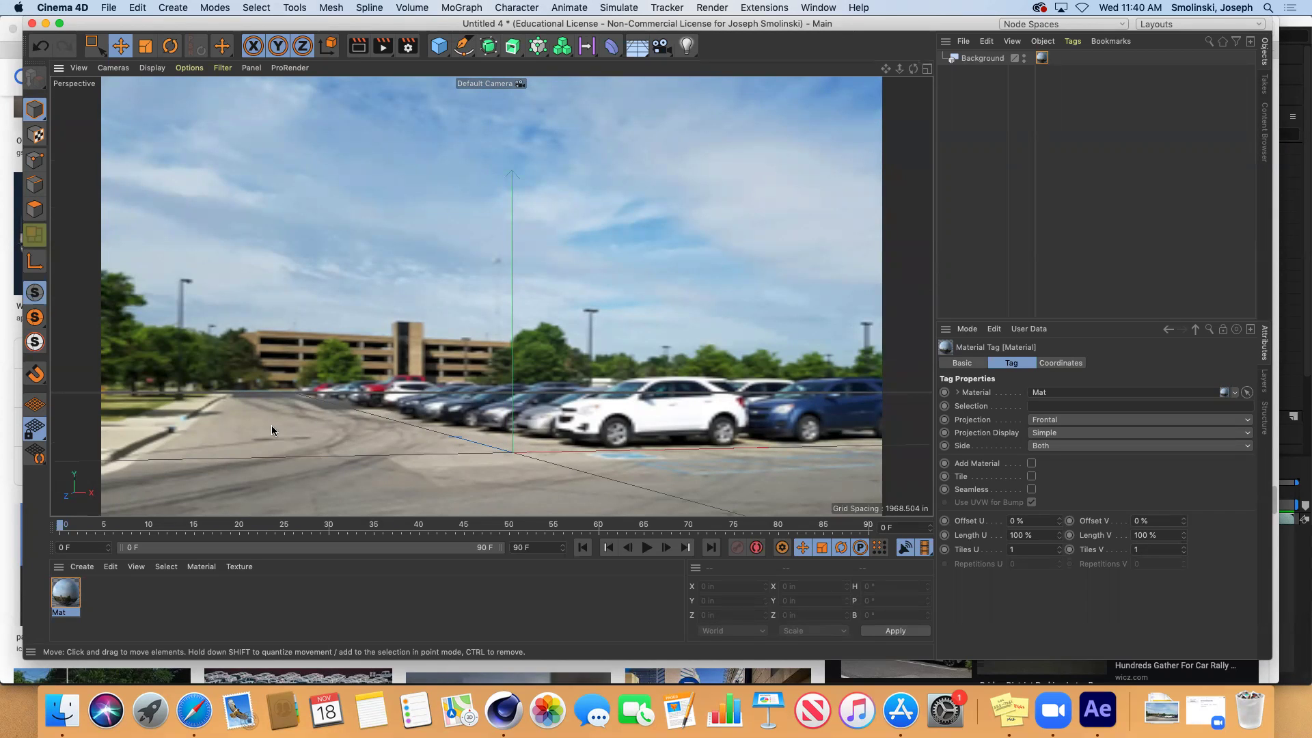
pyautogui.moveTo(899, 68); pyautogui.dragTo(911, 68)
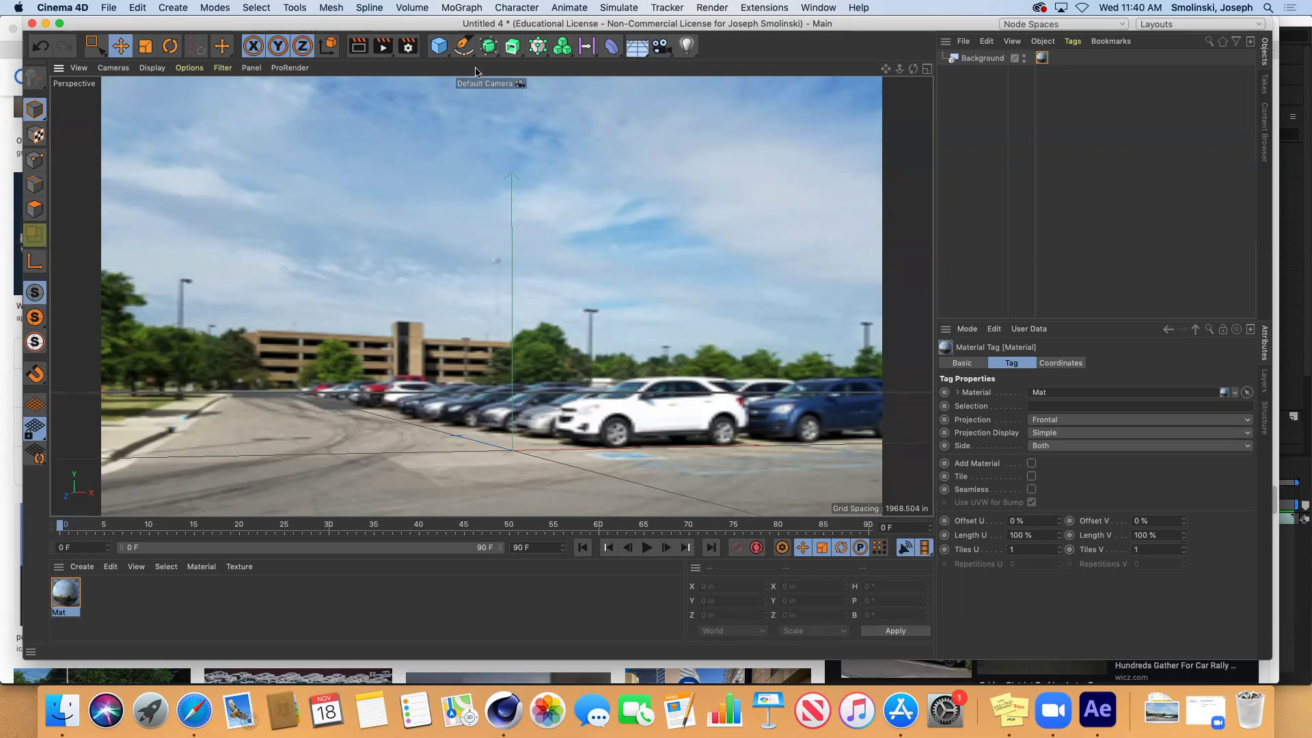
# Add a Plane about 246 by 402 inches and shift it left over the photo's pavement.
pyautogui.click(439, 49)
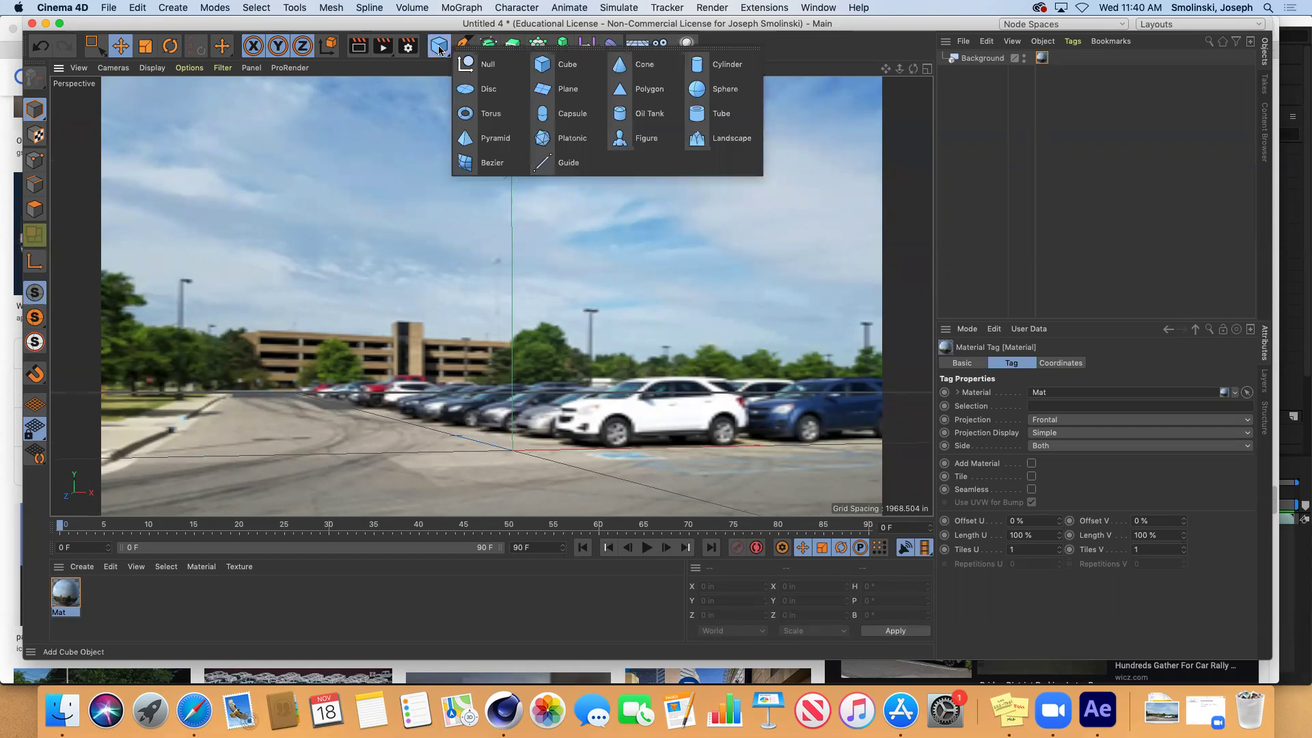
pyautogui.click(547, 93)
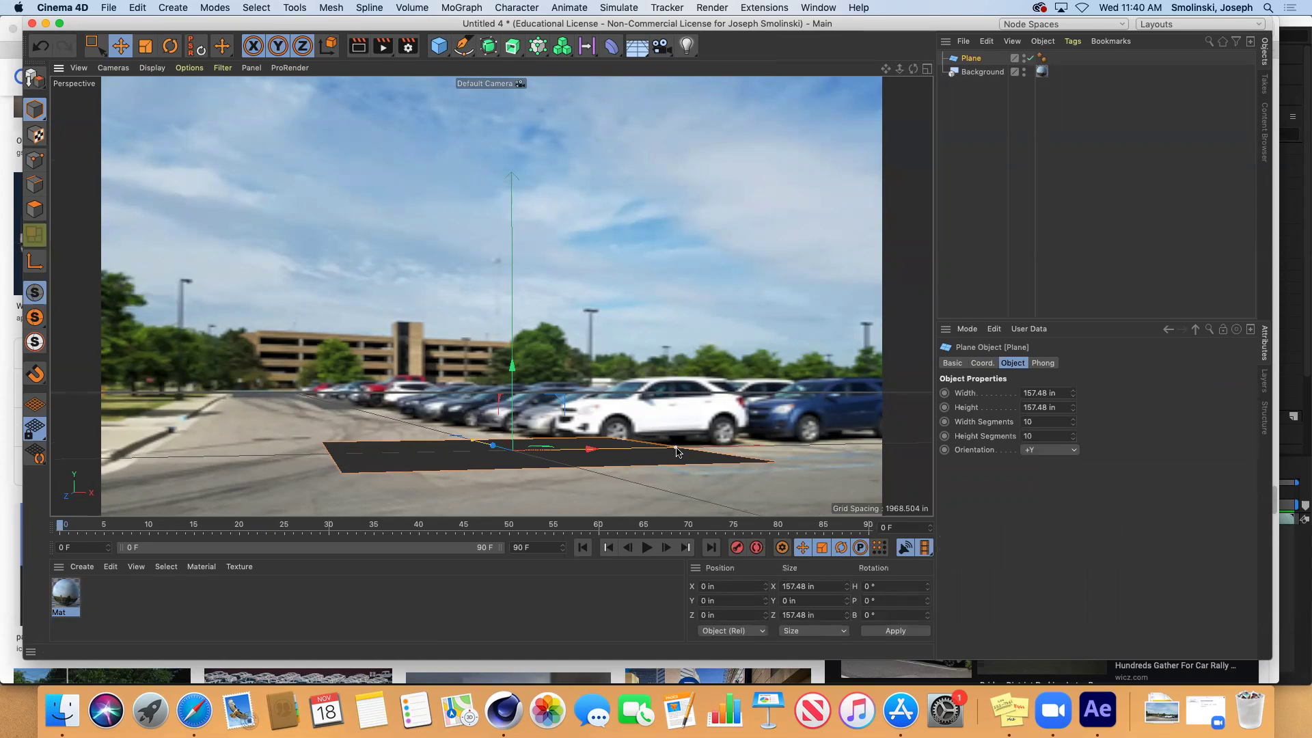
pyautogui.moveTo(675, 450); pyautogui.dragTo(535, 451)
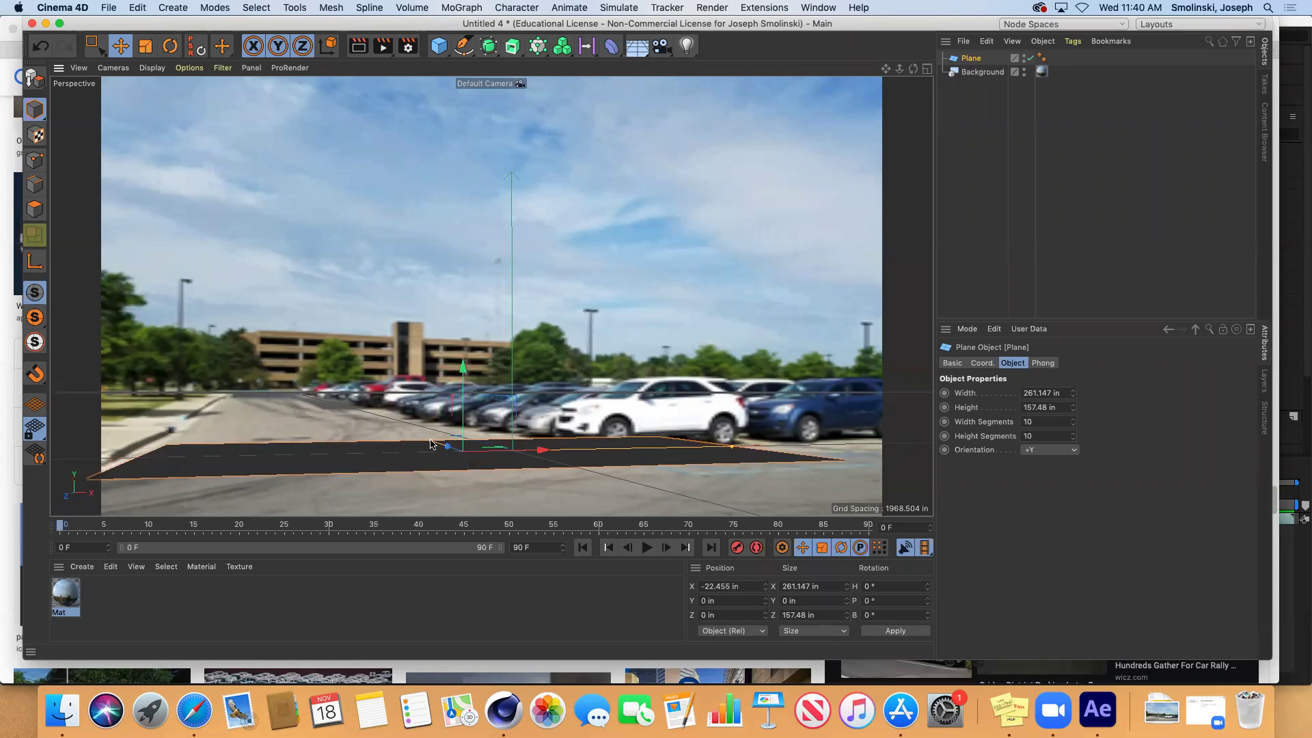
pyautogui.moveTo(423, 440); pyautogui.dragTo(400, 430)
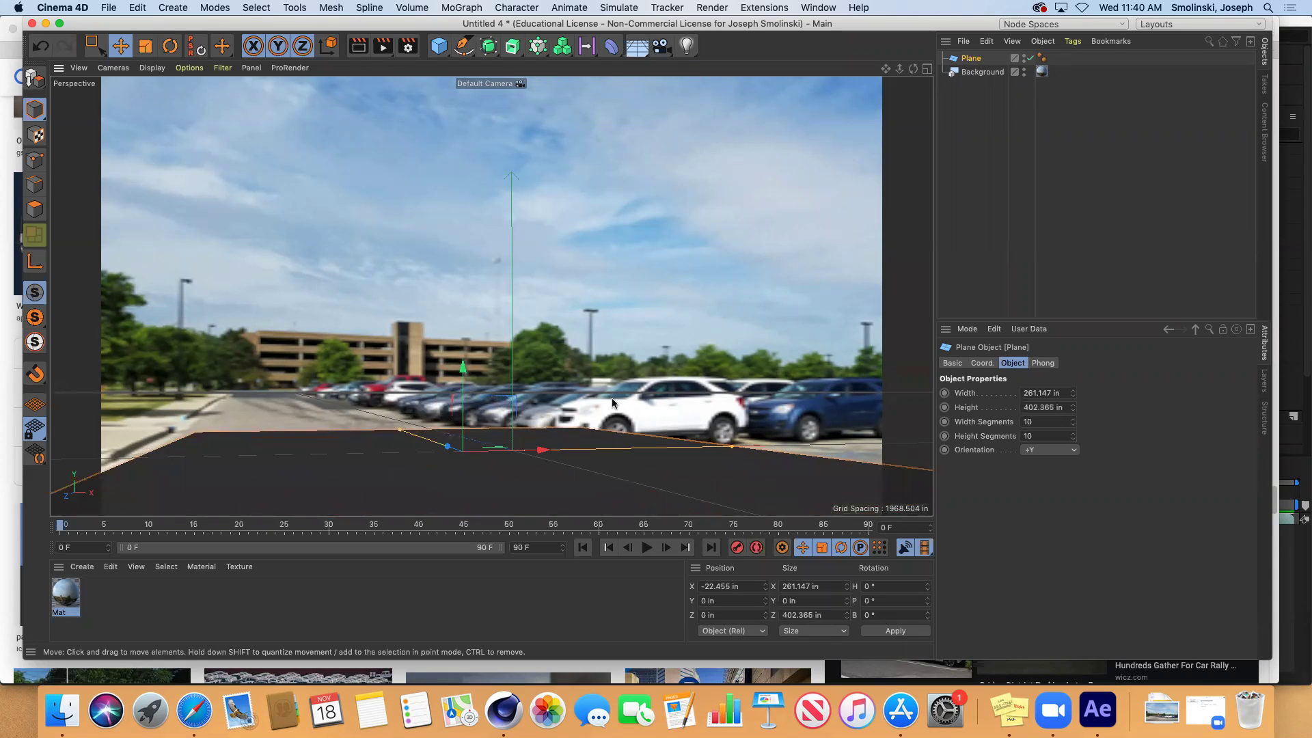
pyautogui.moveTo(913, 68); pyautogui.dragTo(915, 73)
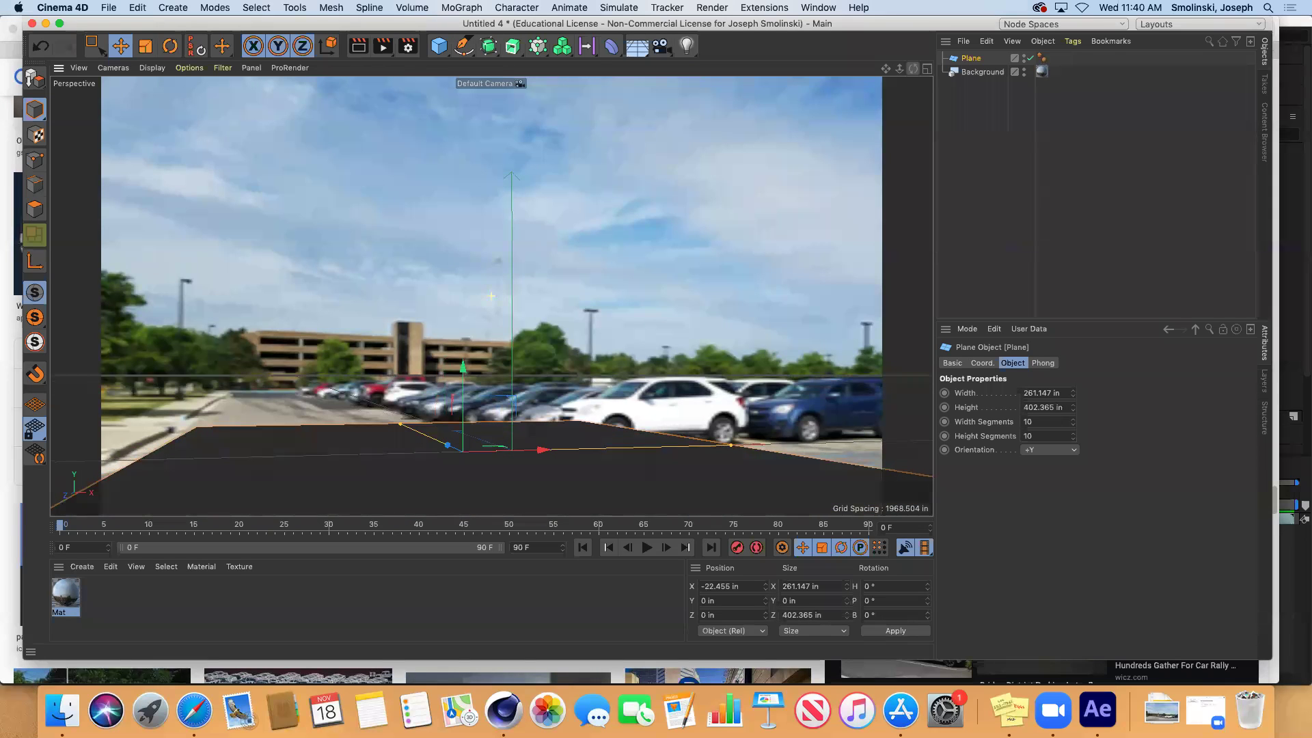
pyautogui.moveTo(535, 450); pyautogui.dragTo(523, 451)
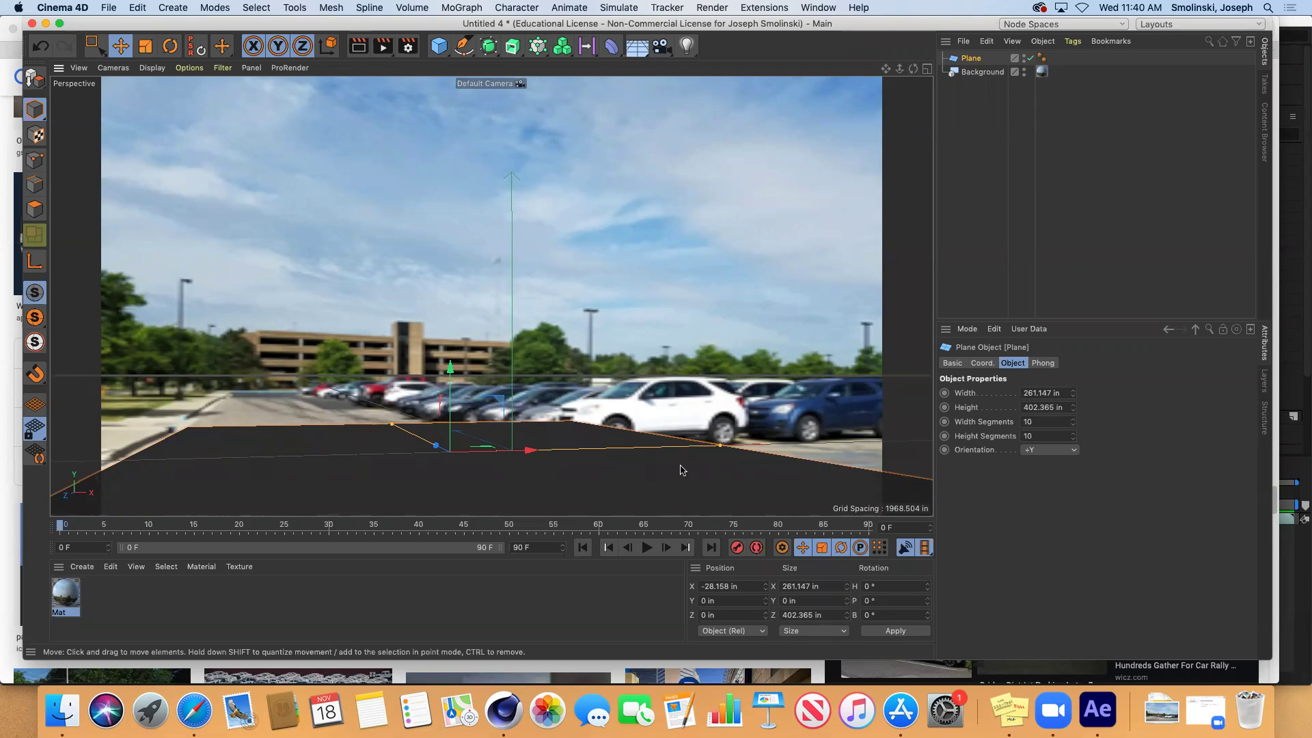
pyautogui.moveTo(721, 445); pyautogui.dragTo(706, 446)
pyautogui.moveTo(529, 453); pyautogui.dragTo(505, 450)
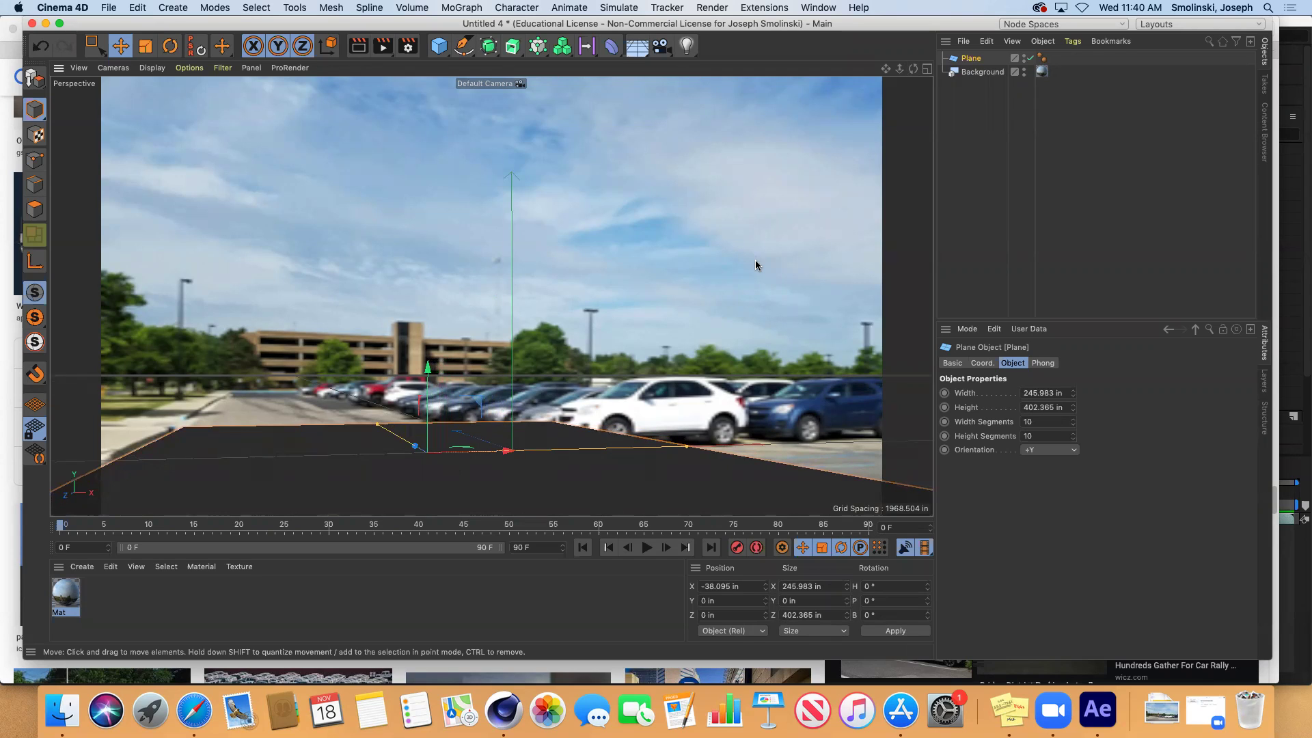
# Apply Mat to the Plane with Frontal projection and check it in Render View.
pyautogui.click(66, 596)
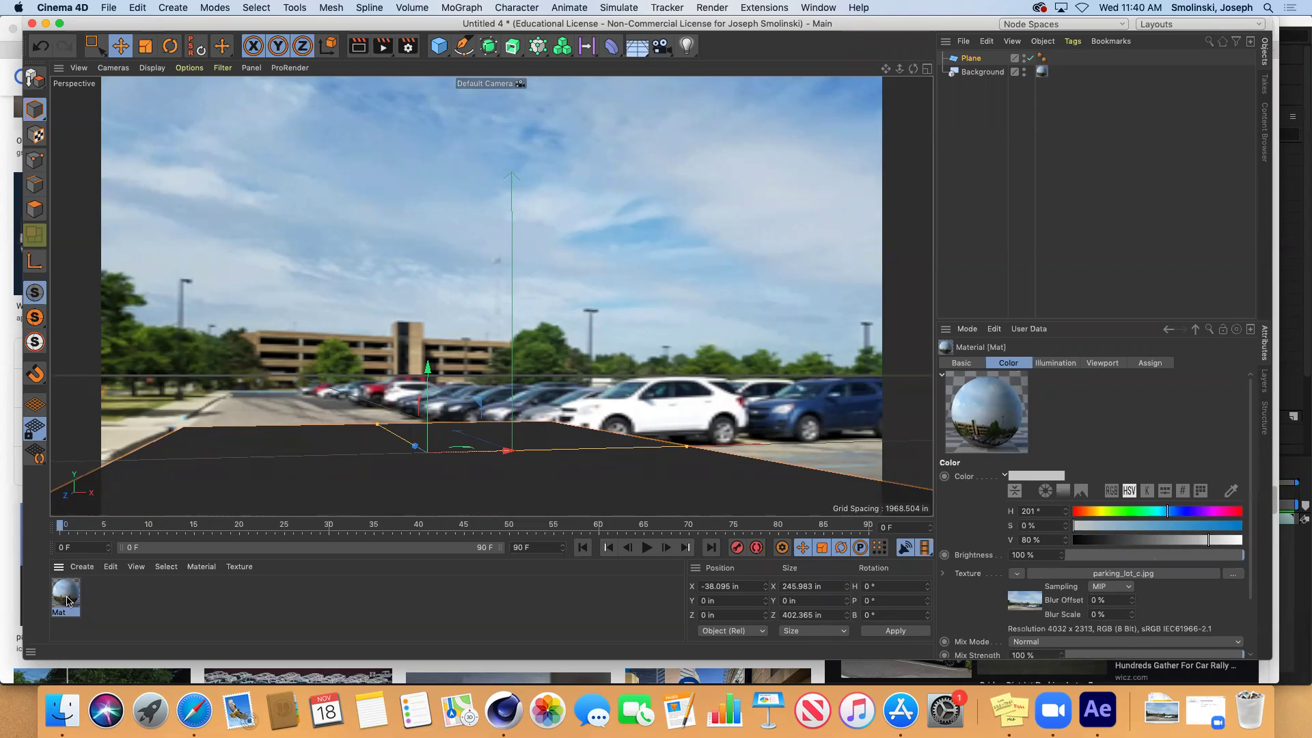
pyautogui.moveTo(63, 598); pyautogui.dragTo(971, 61)
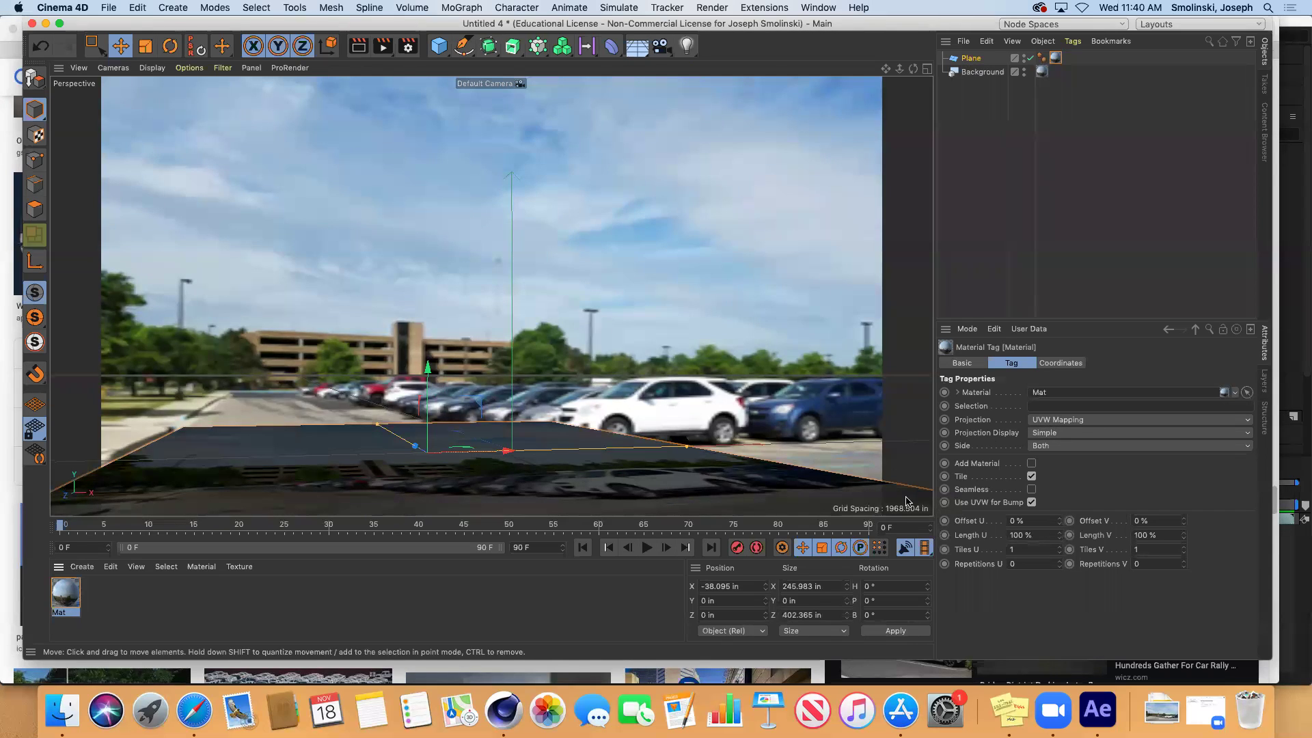
pyautogui.click(1072, 424)
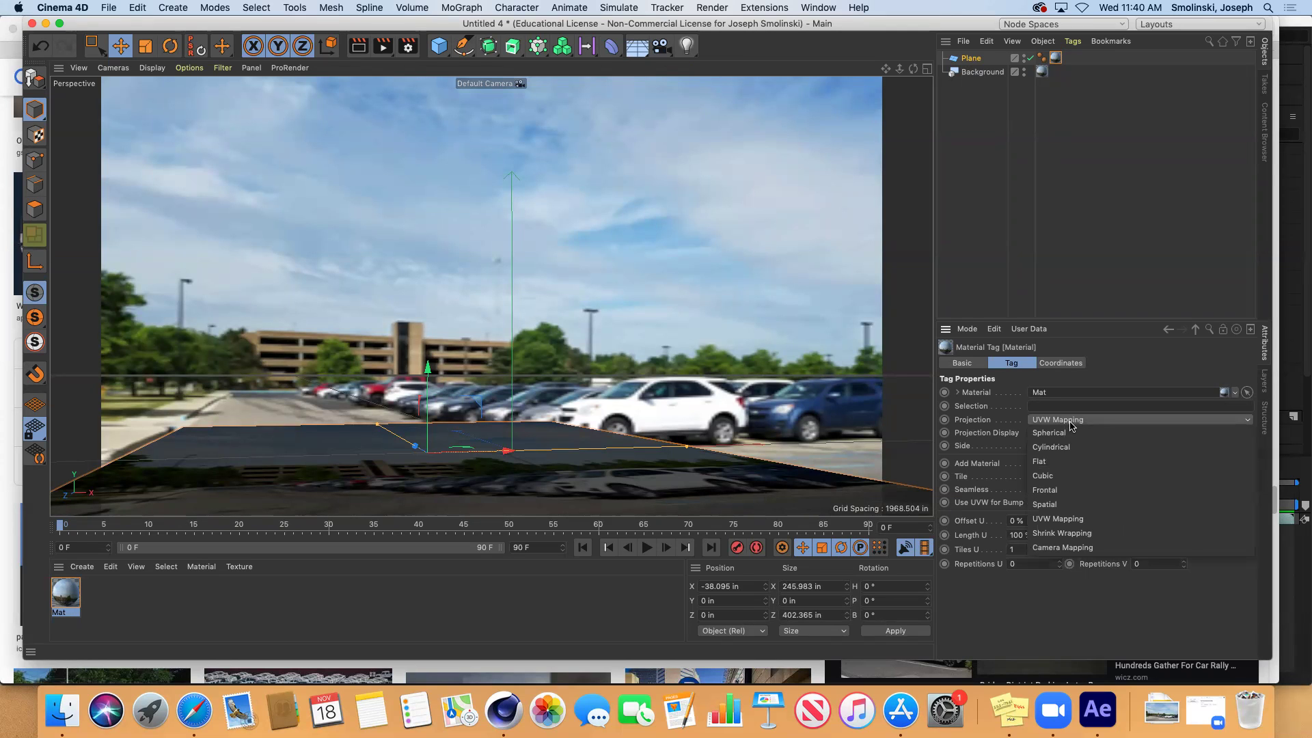
pyautogui.click(1071, 490)
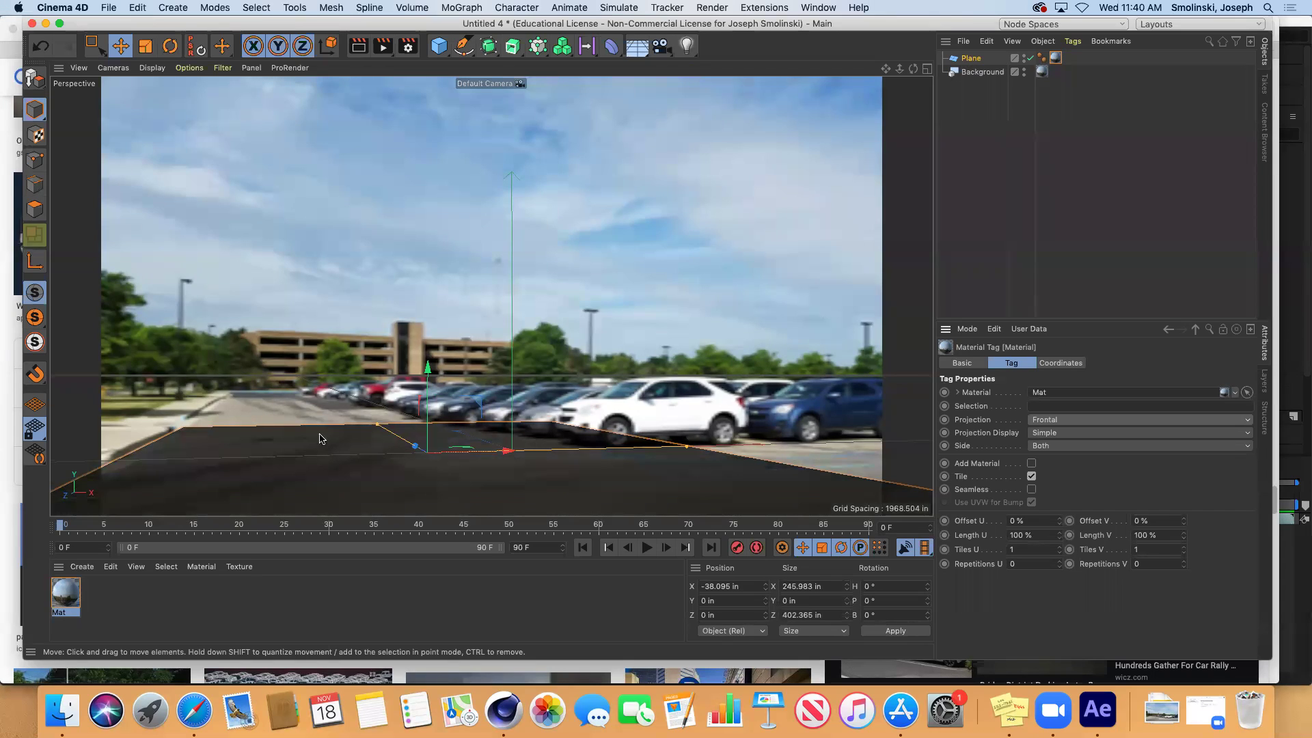
pyautogui.click(358, 48)
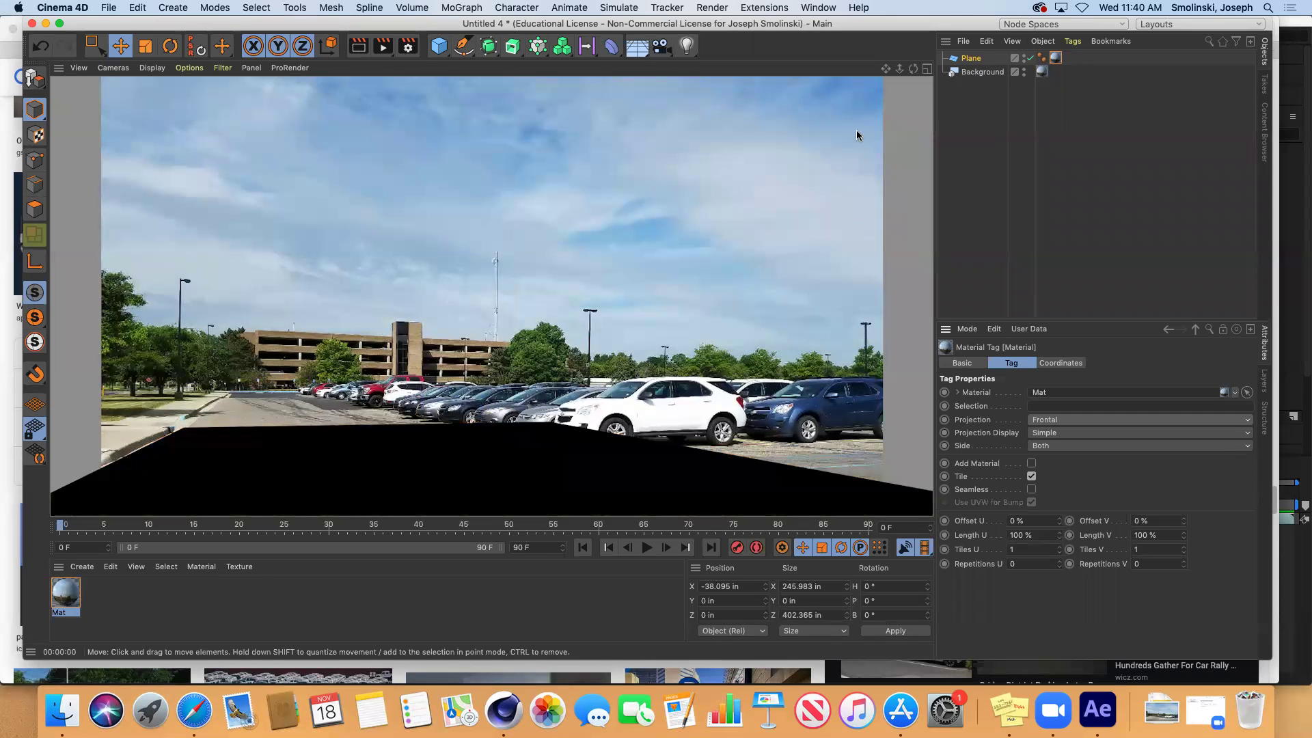
pyautogui.click(967, 59)
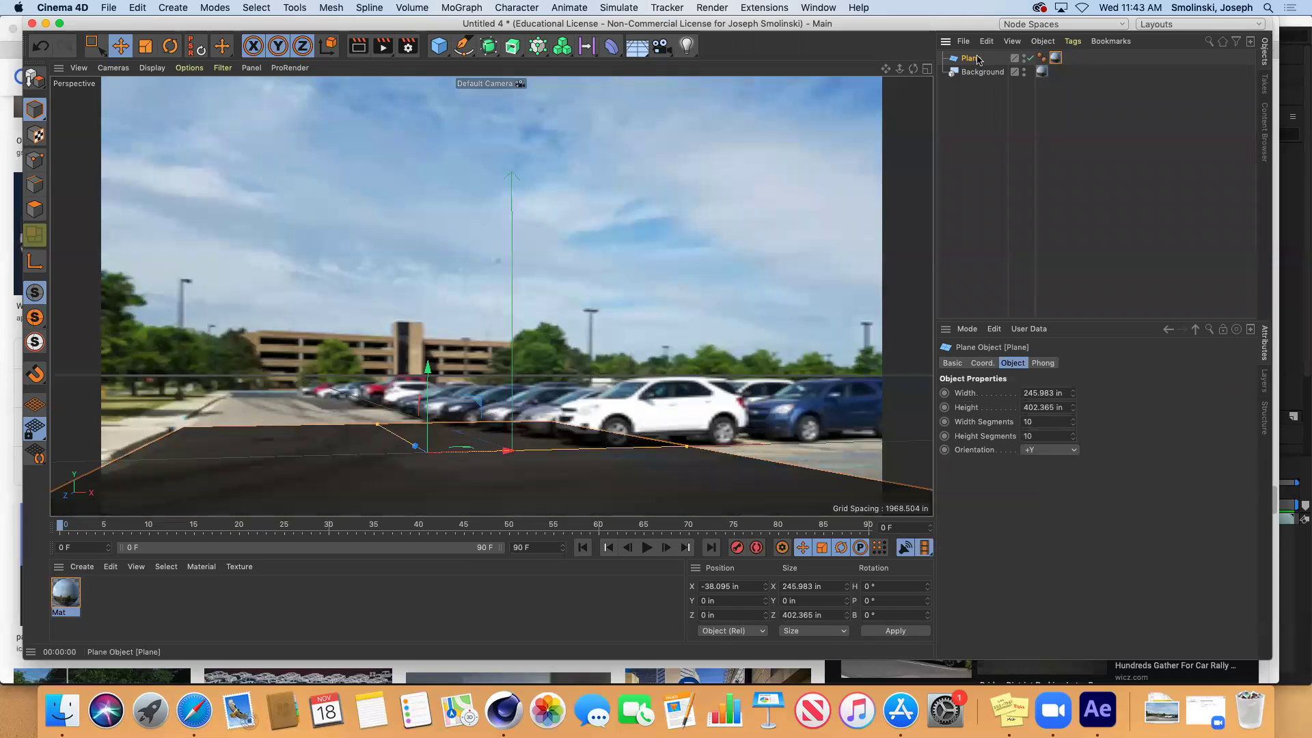
# Add a Compositing tag to the Plane with Cast Shadows off and Compositing Background on, then render.
pyautogui.click(1072, 41)
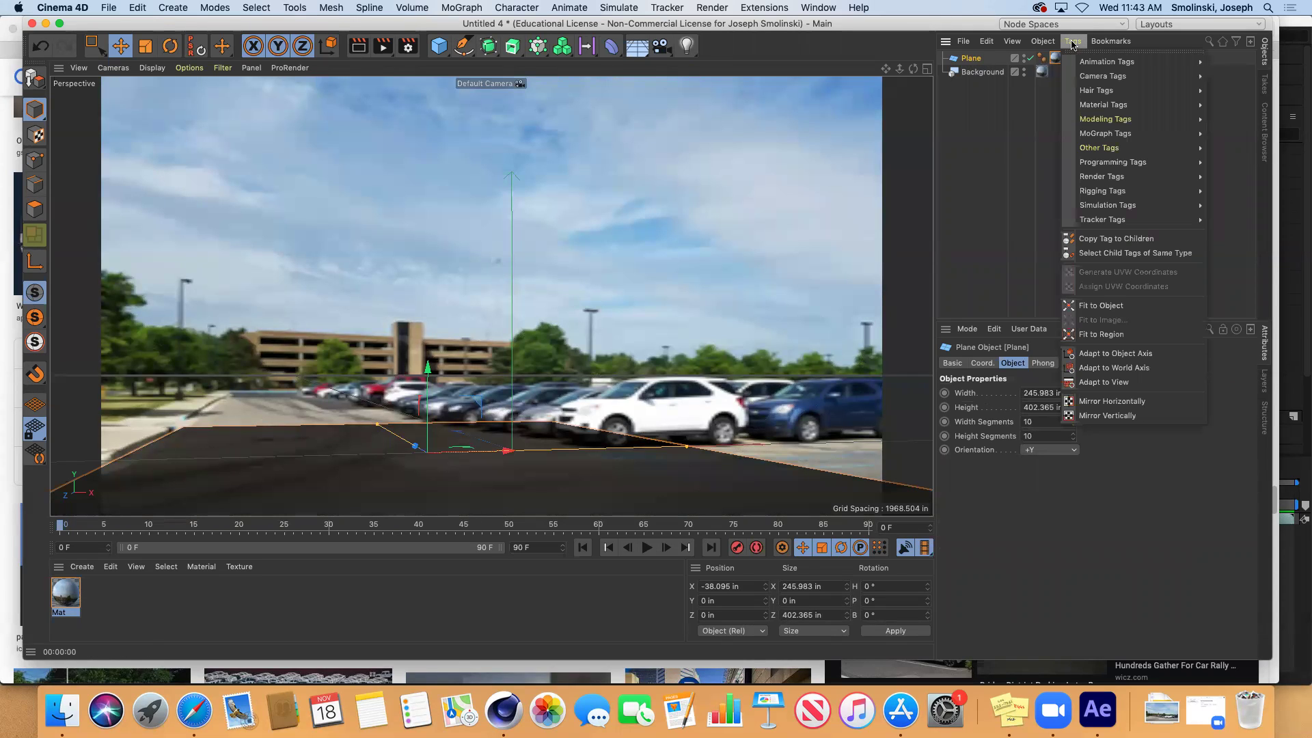
pyautogui.moveTo(1155, 176)
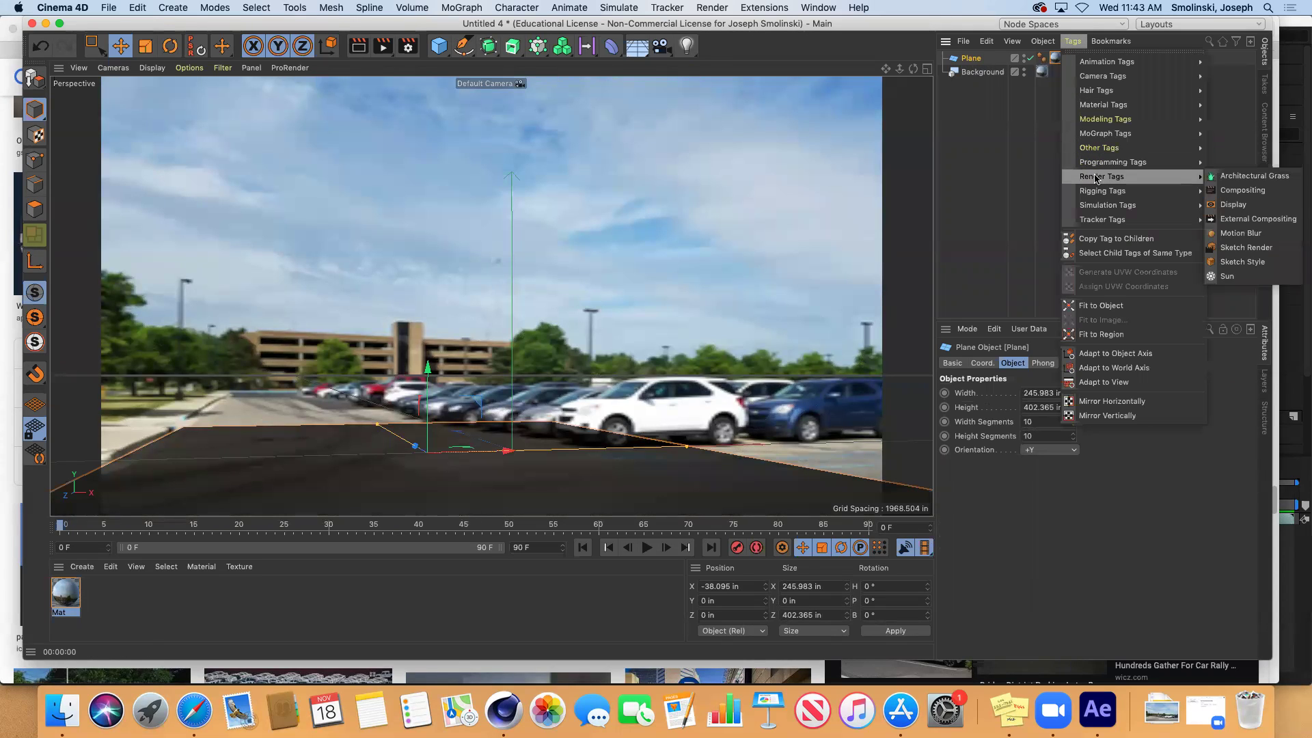
pyautogui.click(1242, 191)
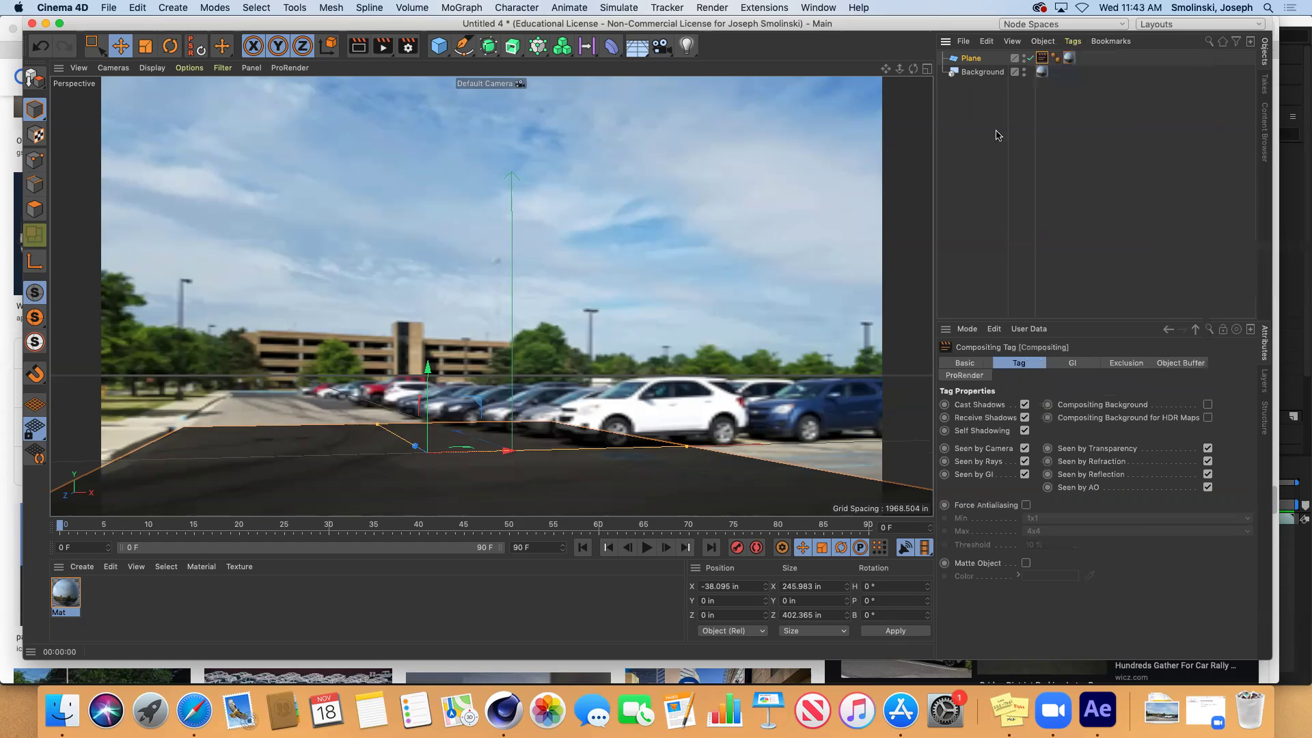
pyautogui.click(1025, 404)
pyautogui.click(1025, 406)
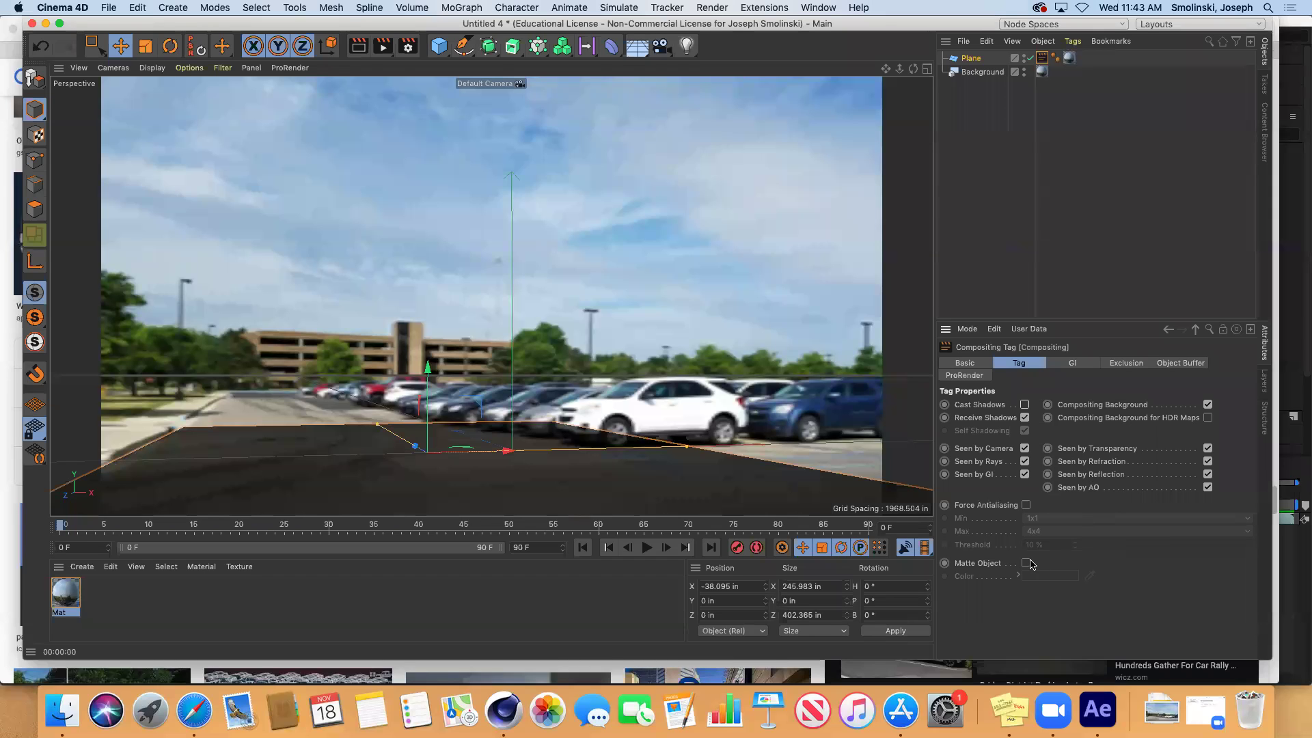
pyautogui.click(359, 47)
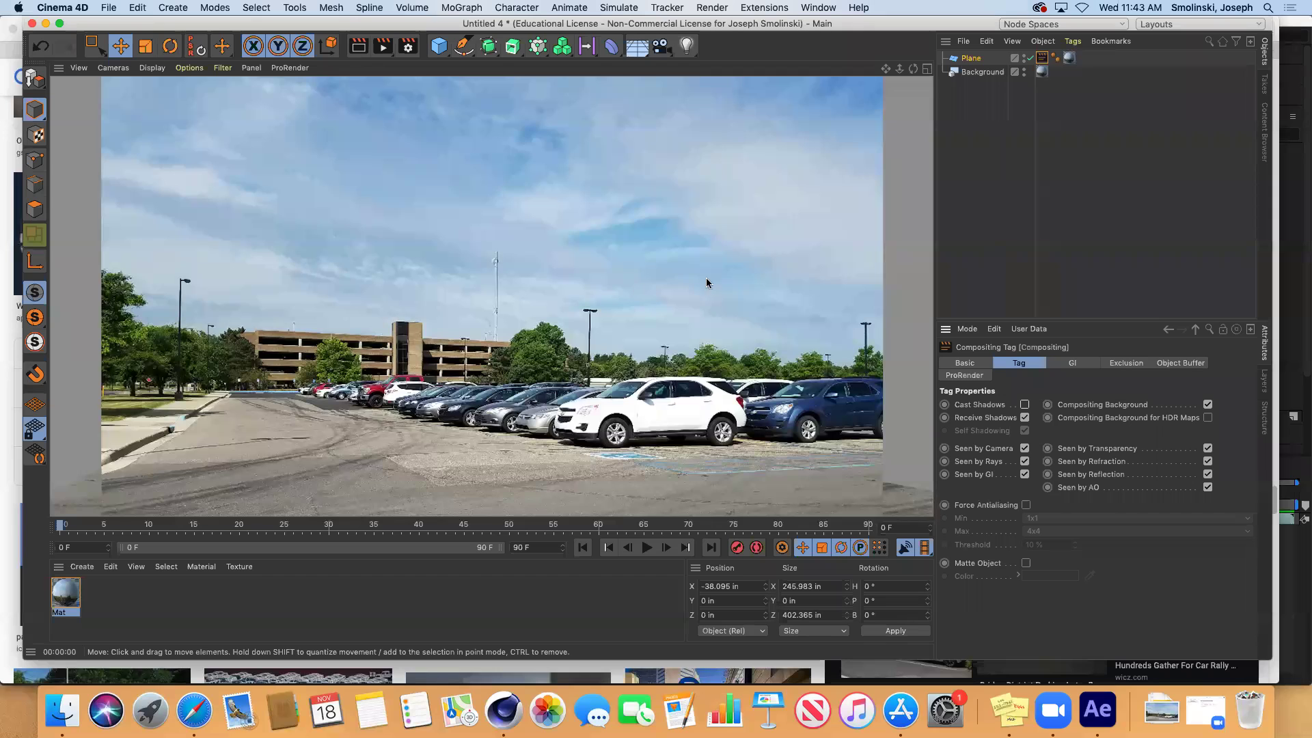
# Search the Content Browser for 'fruit' and scroll down to the onion models.
pyautogui.click(1265, 149)
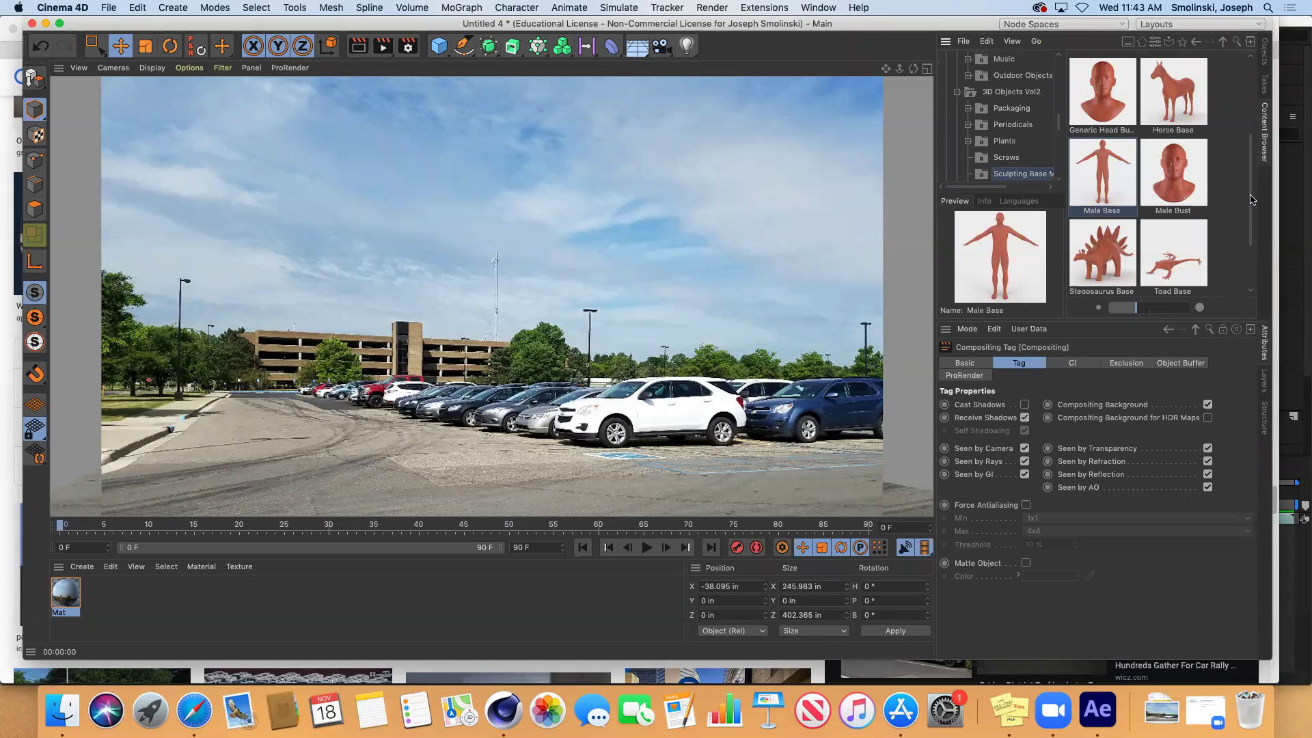
pyautogui.scroll(-1, 1250, 199)
pyautogui.click(1236, 42)
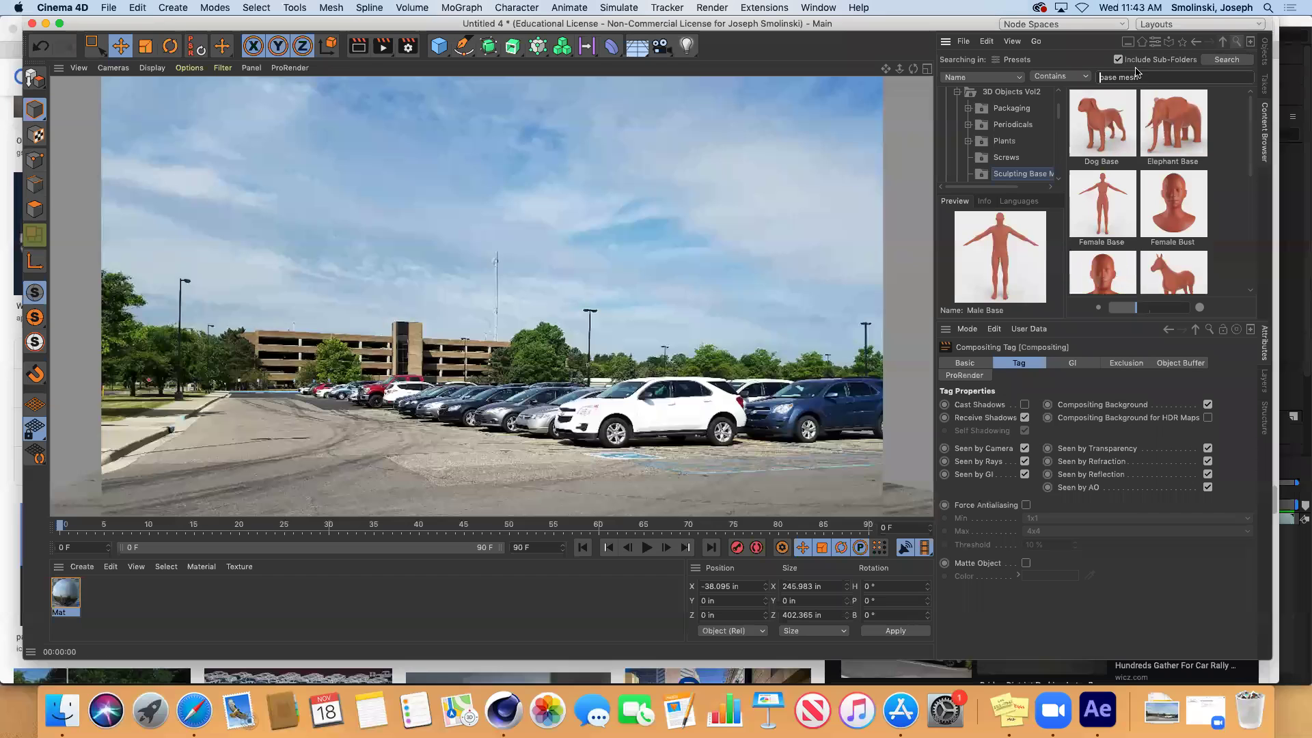
pyautogui.moveTo(1145, 77); pyautogui.dragTo(1030, 80)
pyautogui.write('fruit')
pyautogui.press('Return')
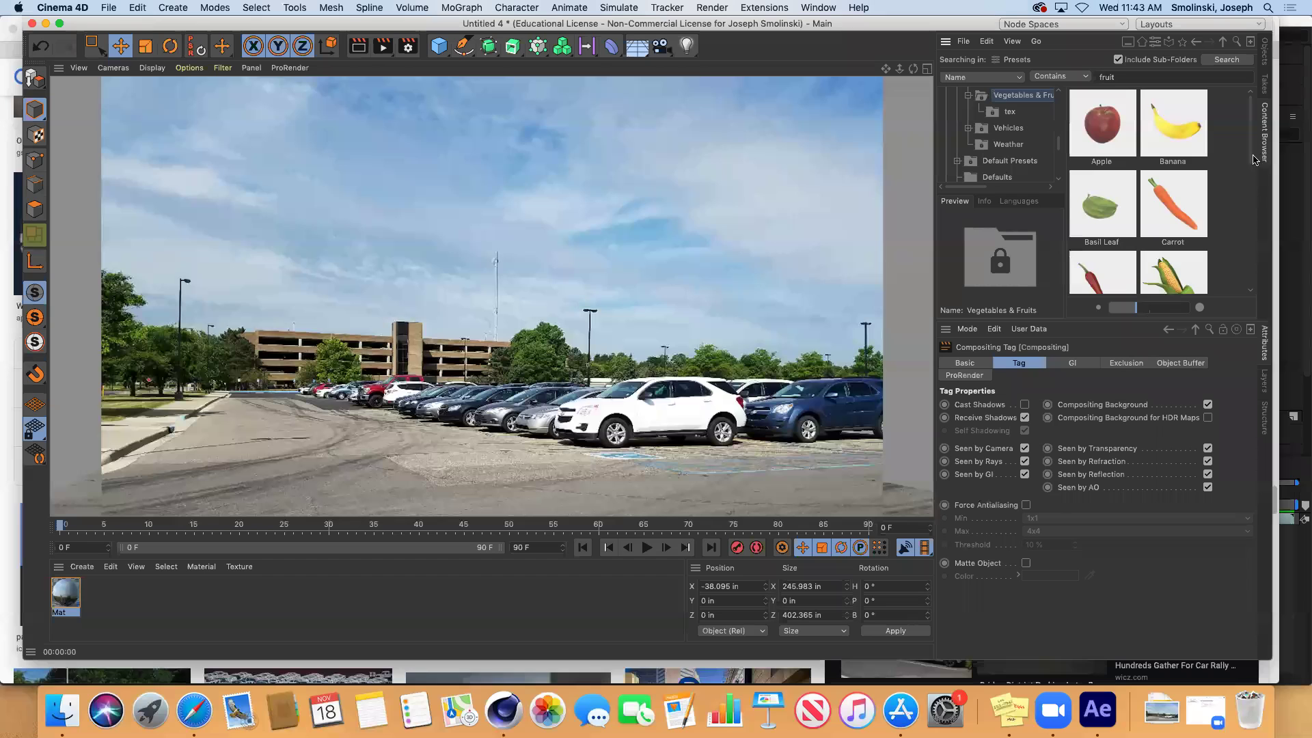
pyautogui.moveTo(1251, 157); pyautogui.dragTo(1248, 239)
# Load the Onion - White Skin model and scale it up to a large size.
pyautogui.click(1102, 218)
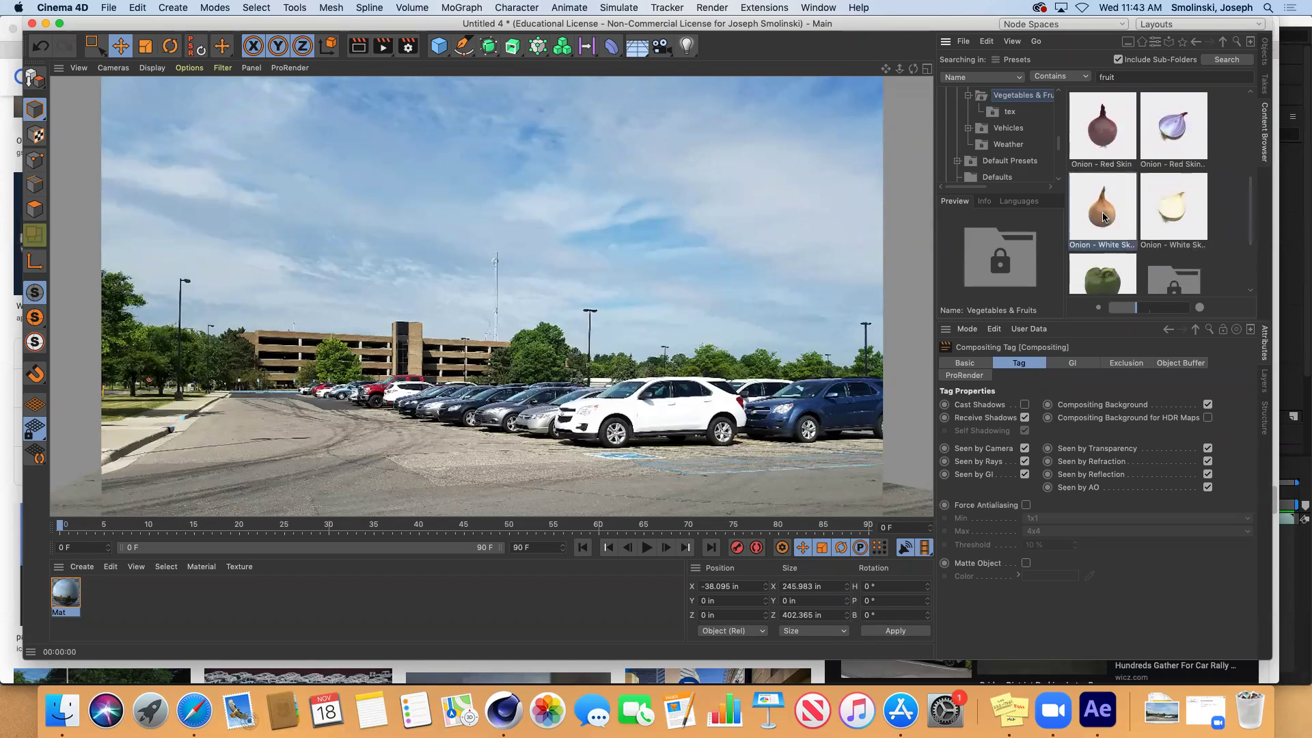
pyautogui.doubleClick(1103, 217)
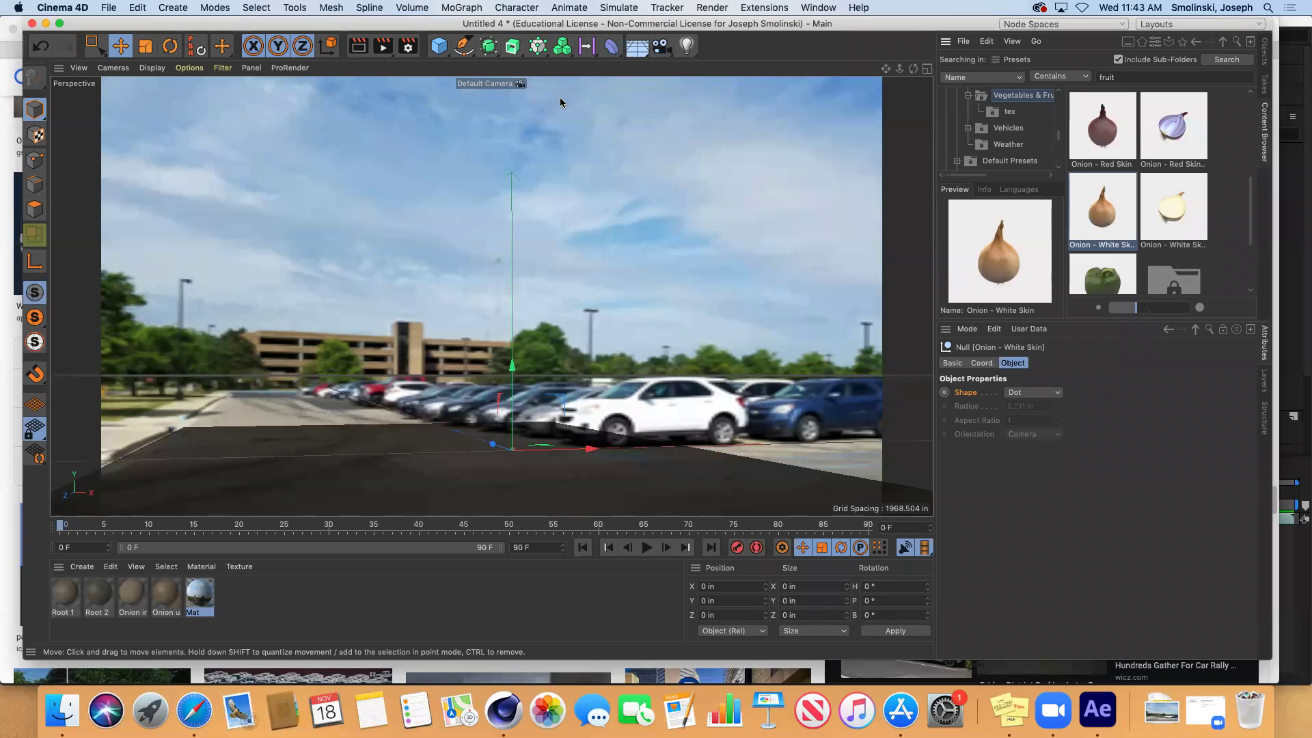
pyautogui.press('t')
pyautogui.moveTo(314, 235); pyautogui.dragTo(343, 411)
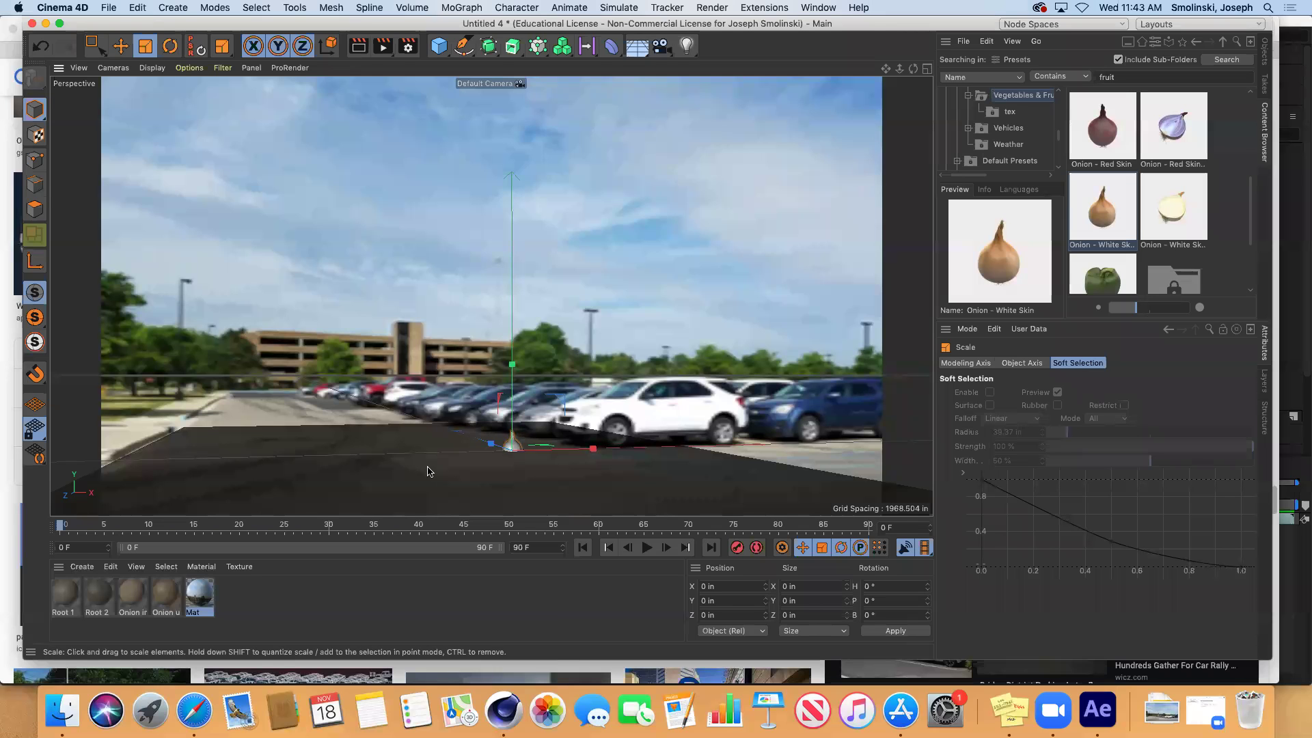
pyautogui.moveTo(609, 381); pyautogui.dragTo(743, 227)
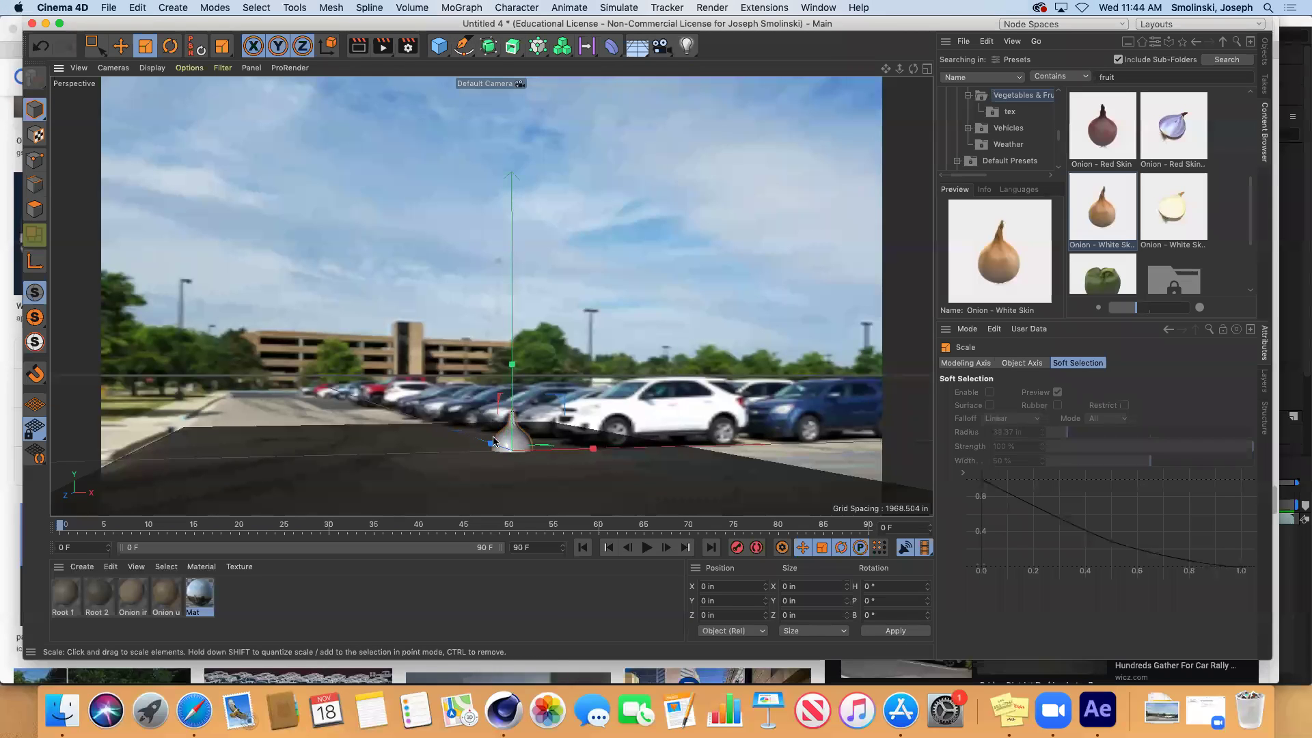
pyautogui.moveTo(494, 441); pyautogui.dragTo(624, 287)
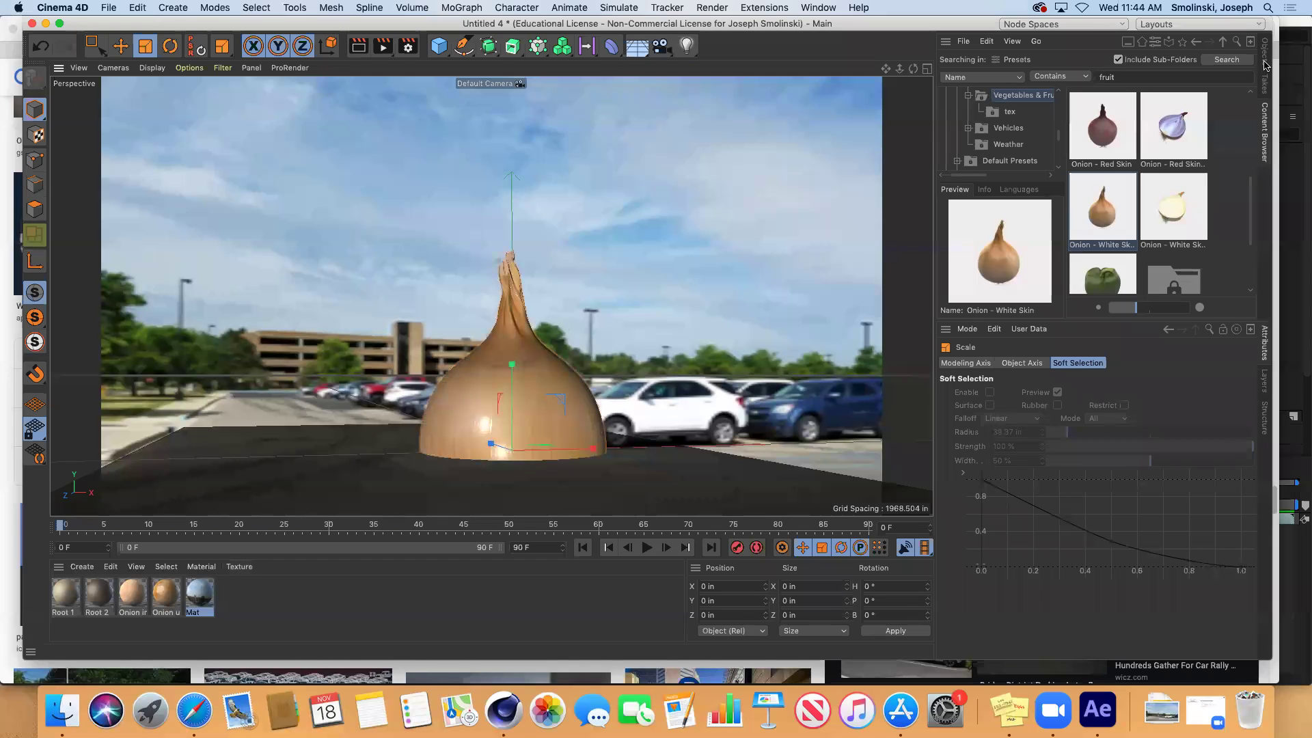
# Move the onion left and up, tilt it to about H -31°, P -42°, B 36°, and check it in four views.
pyautogui.click(120, 45)
pyautogui.moveTo(588, 449); pyautogui.dragTo(434, 436)
pyautogui.moveTo(357, 367); pyautogui.dragTo(379, 280)
pyautogui.click(171, 45)
pyautogui.moveTo(362, 351); pyautogui.dragTo(335, 393)
pyautogui.click(927, 68)
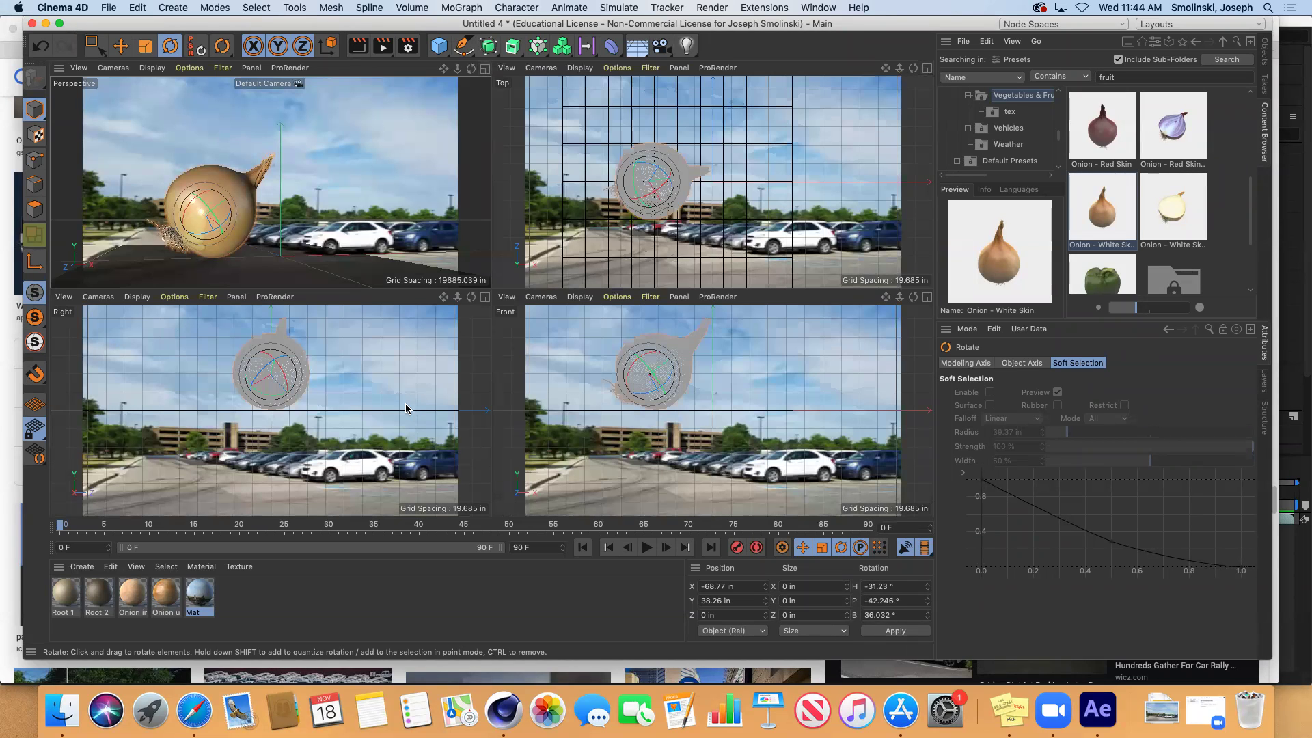
pyautogui.click(484, 69)
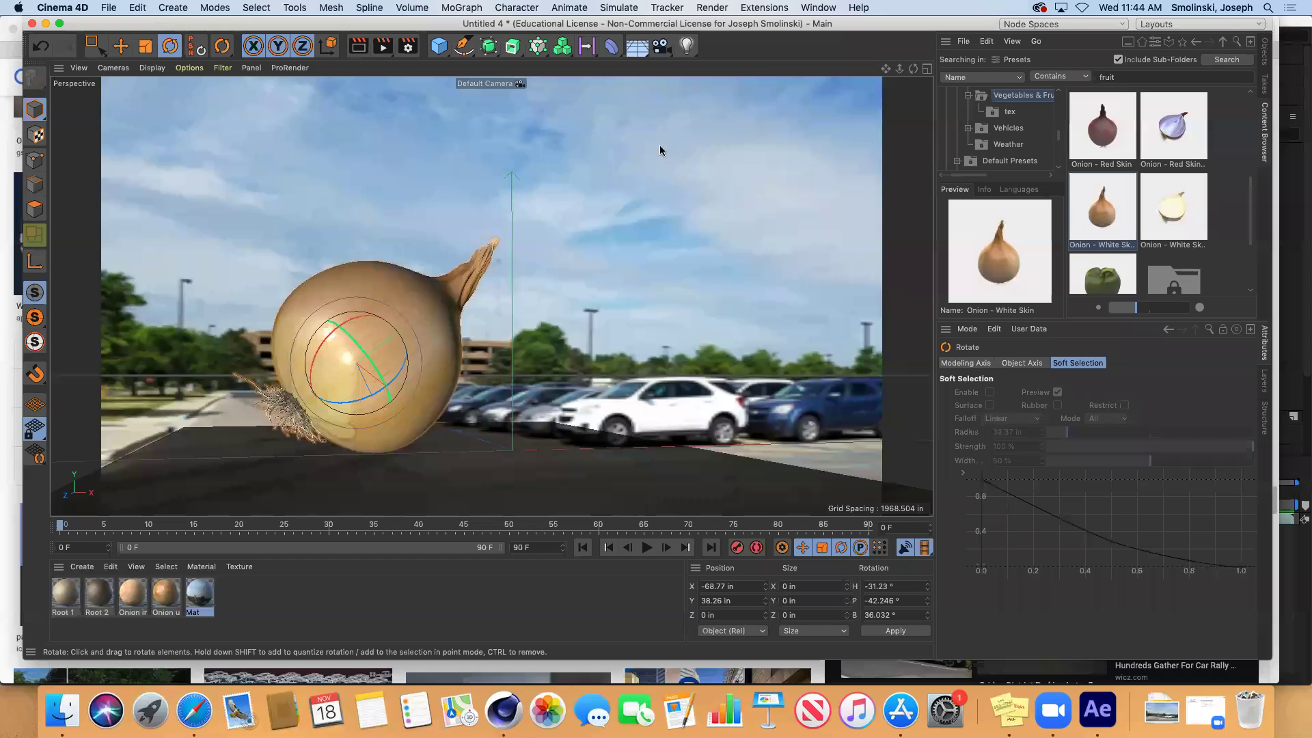
# Add a Physical Sky with a Compositing tag that hides it from the camera.
pyautogui.click(1264, 55)
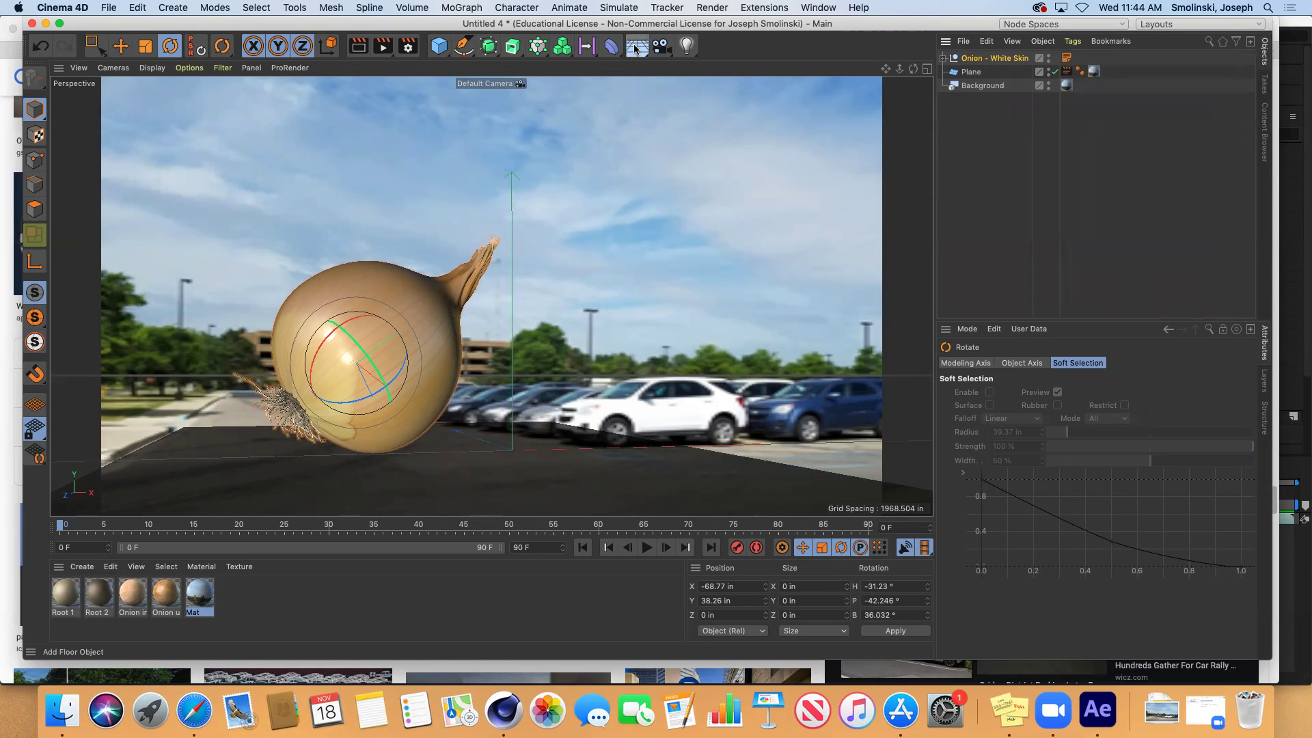
pyautogui.moveTo(635, 48); pyautogui.dragTo(770, 63)
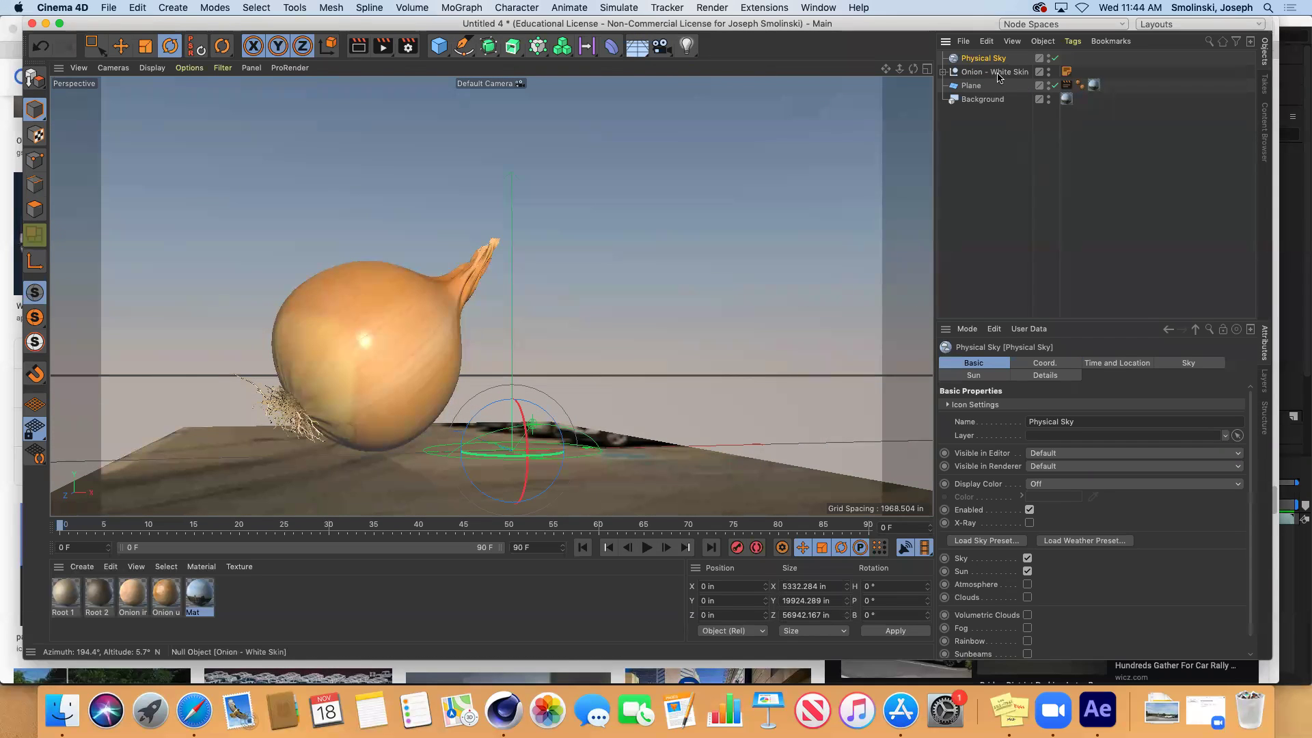
pyautogui.click(1073, 42)
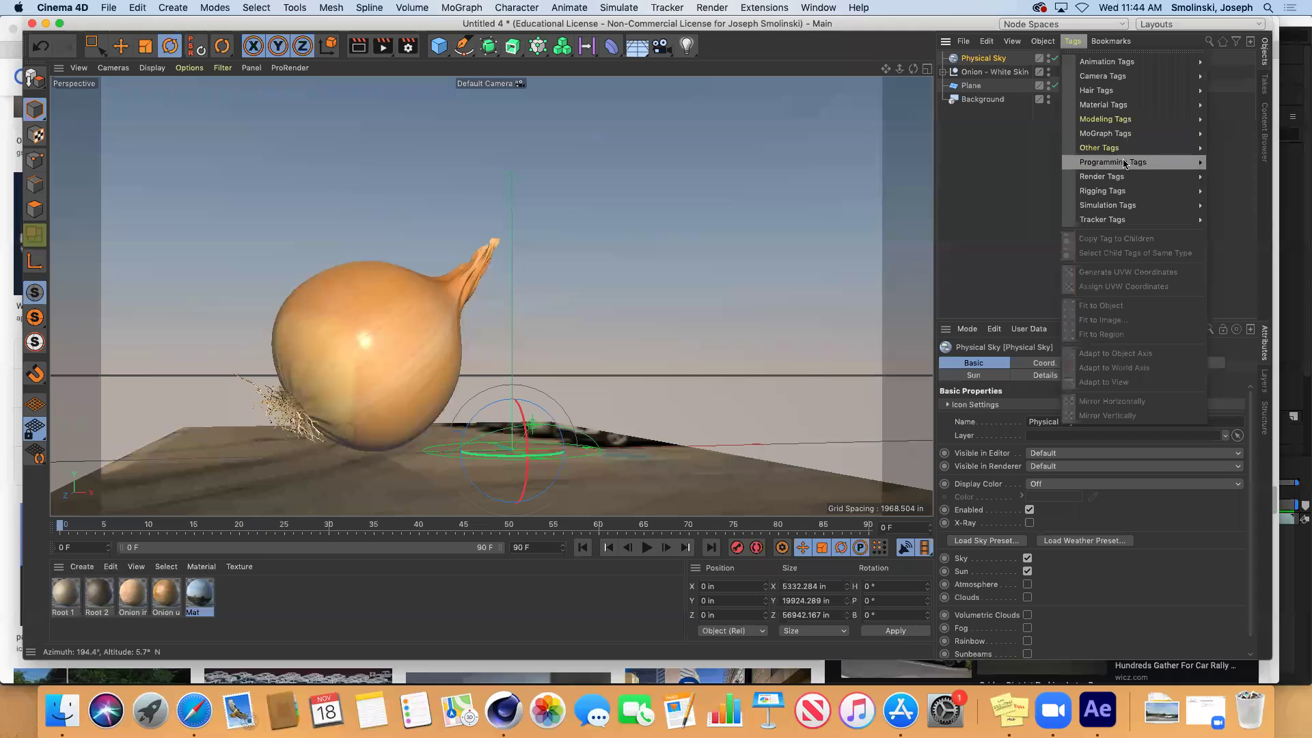
pyautogui.moveTo(1124, 181)
pyautogui.click(1226, 191)
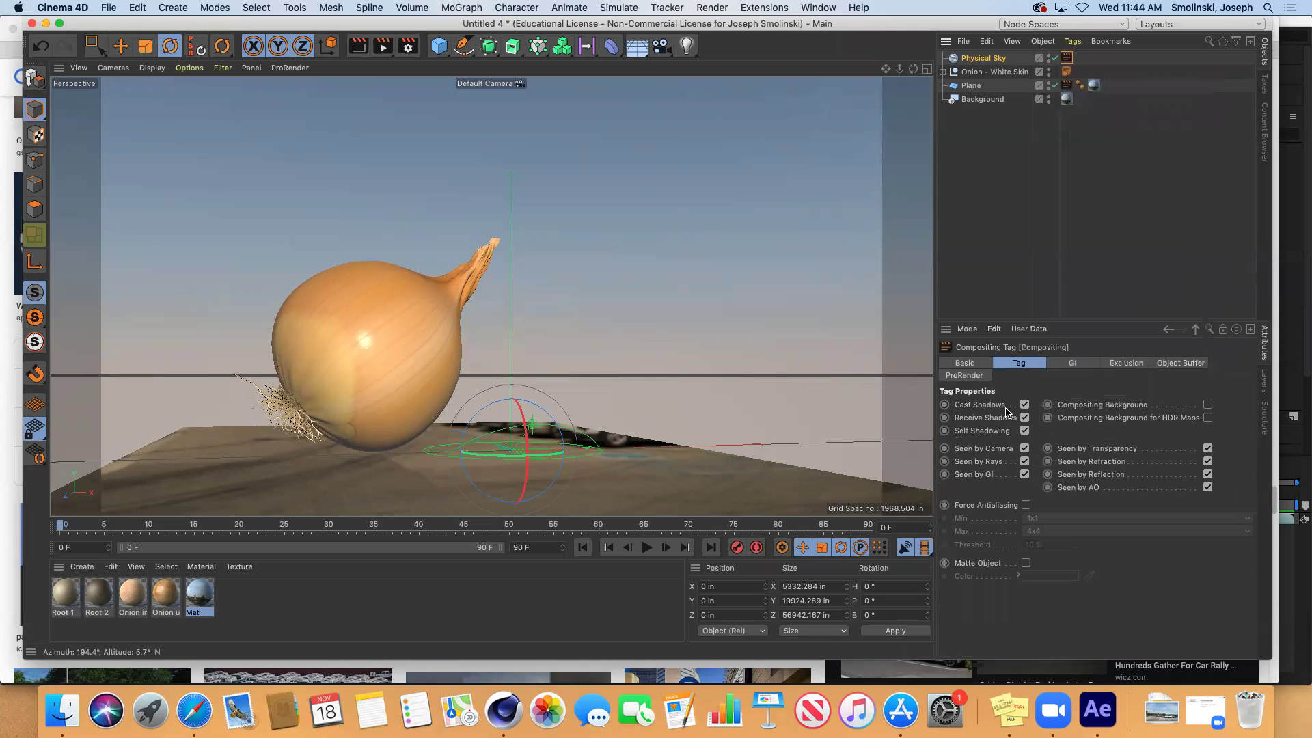
pyautogui.click(1026, 449)
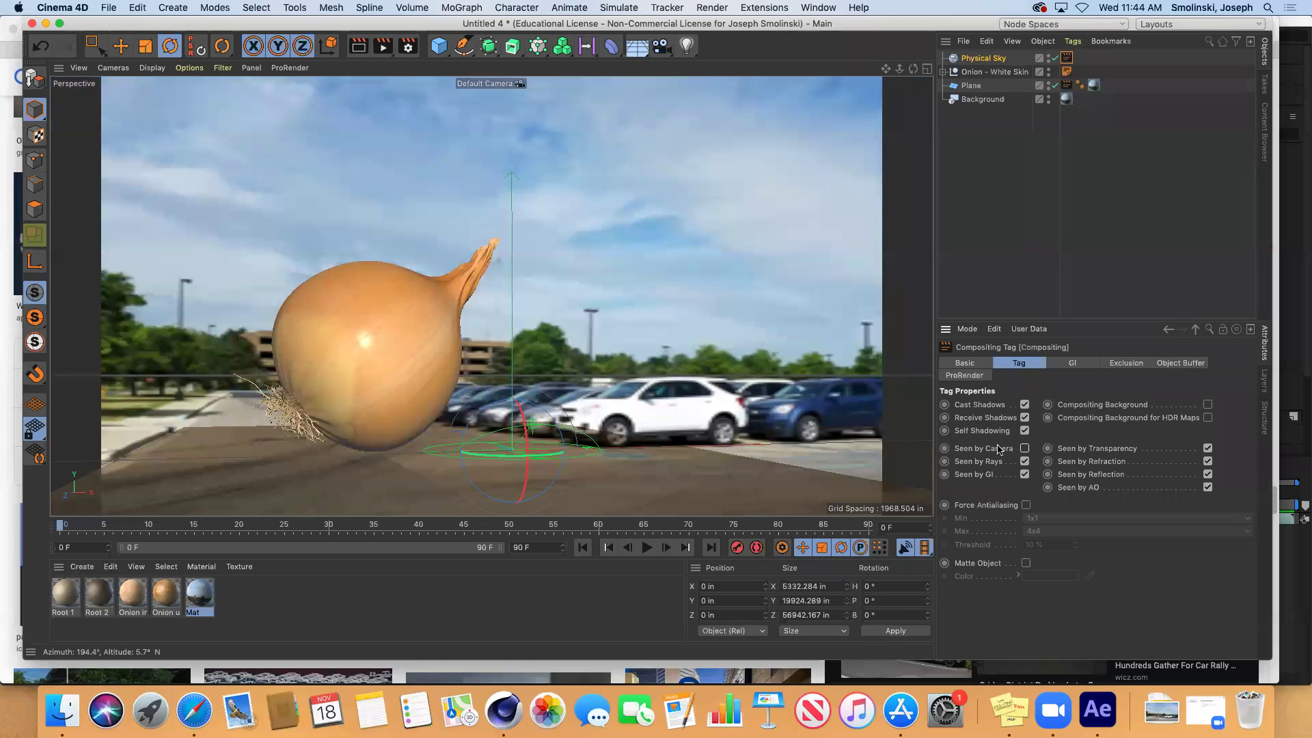
# Render a preview of the onion's shadow, then select the Physical Sky and return to Perspective view.
pyautogui.click(358, 52)
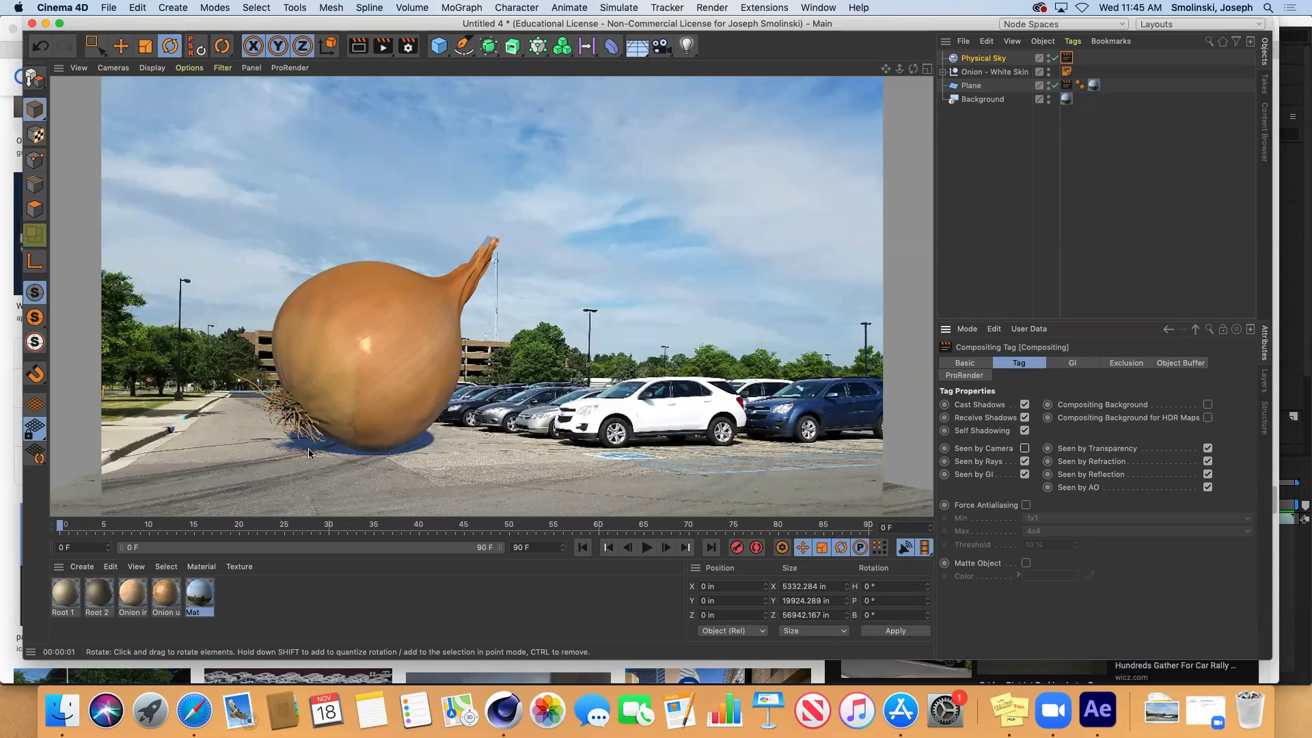
pyautogui.click(977, 59)
pyautogui.press('F1')
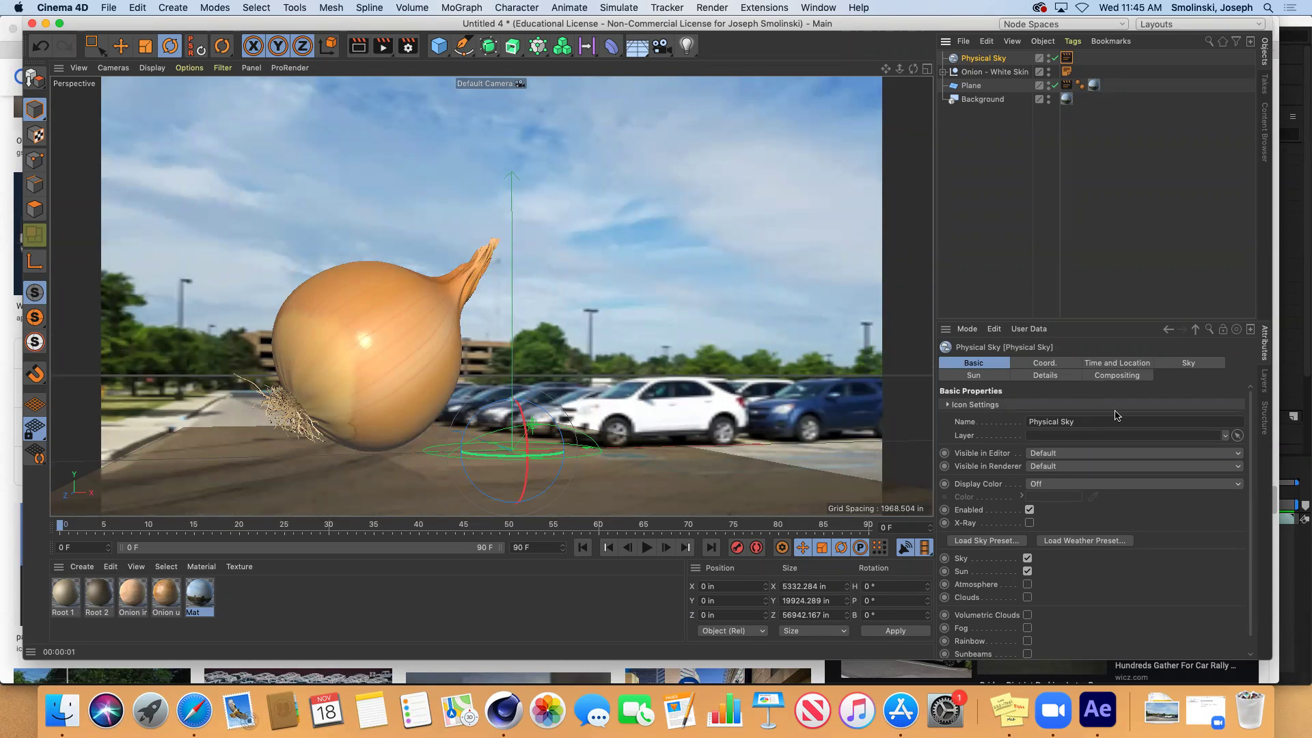
# Set the Physical Sky's month to June, render, and rotate its heading to about -99.5°.
pyautogui.click(1107, 364)
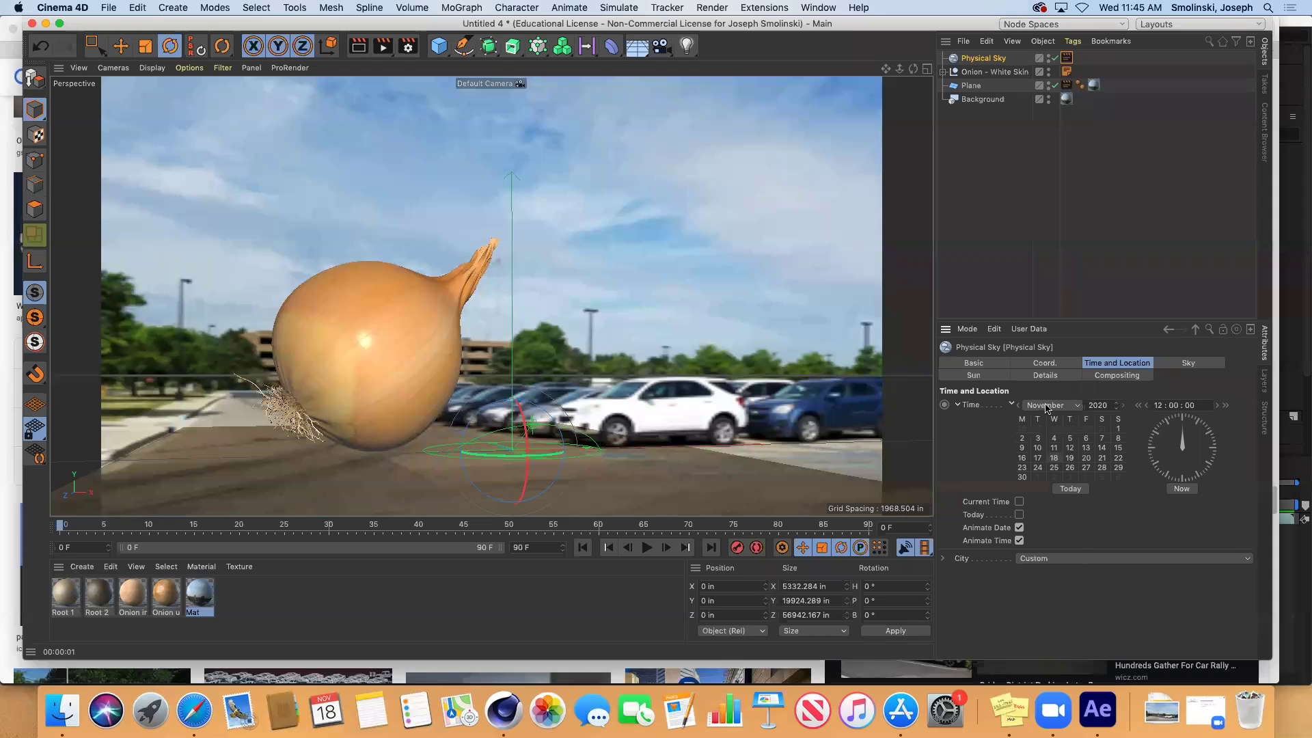
pyautogui.click(1046, 406)
pyautogui.click(1040, 491)
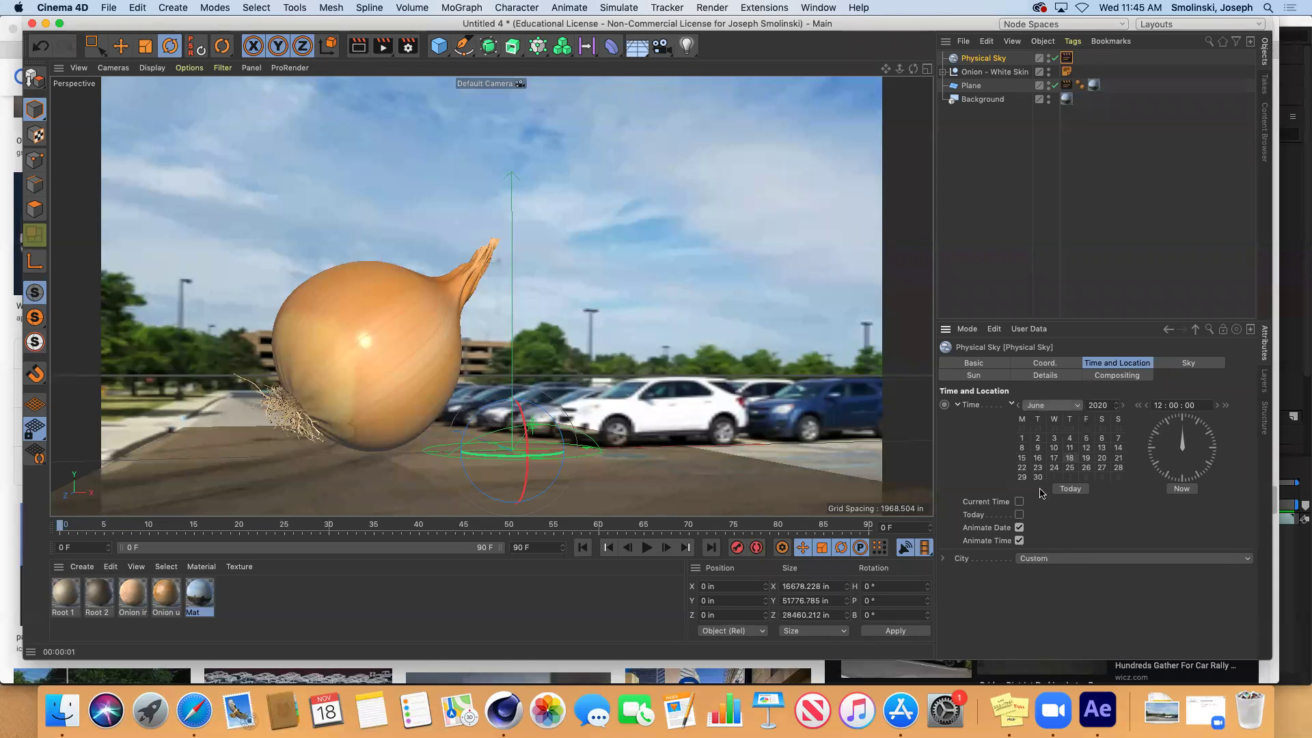
pyautogui.click(358, 51)
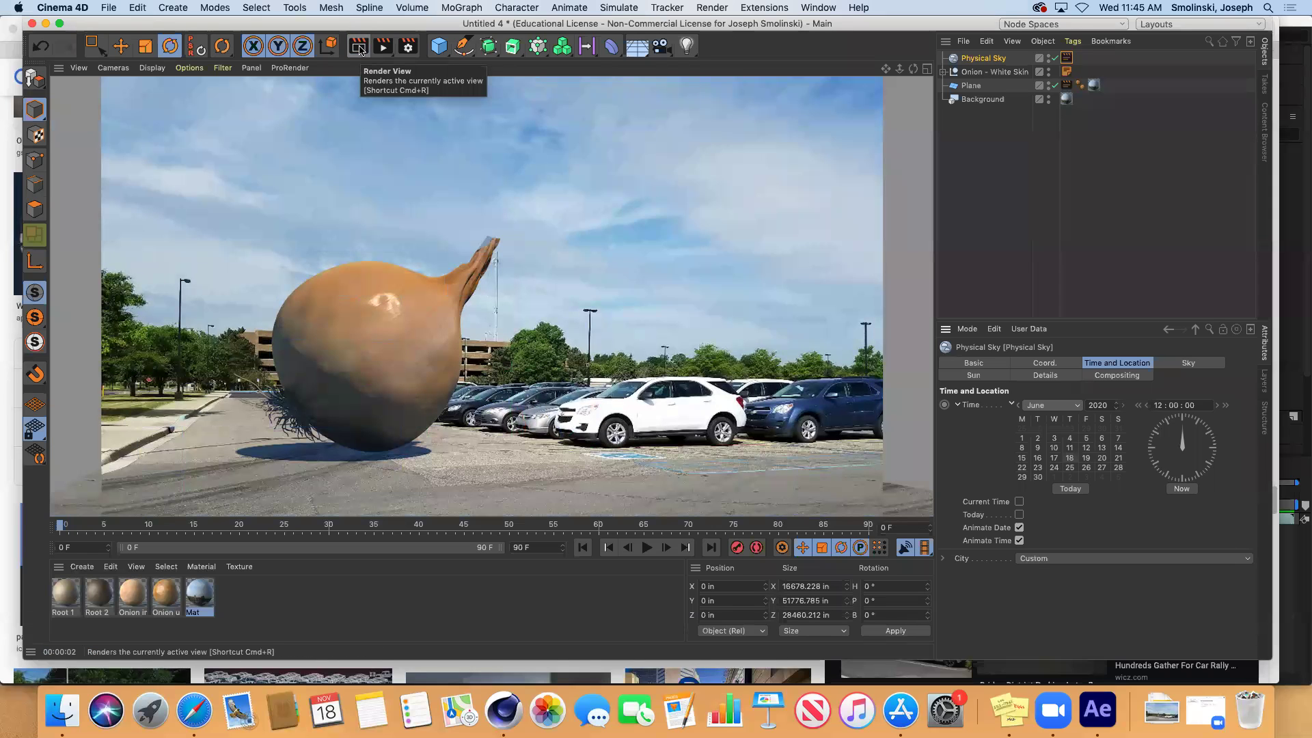
pyautogui.click(958, 60)
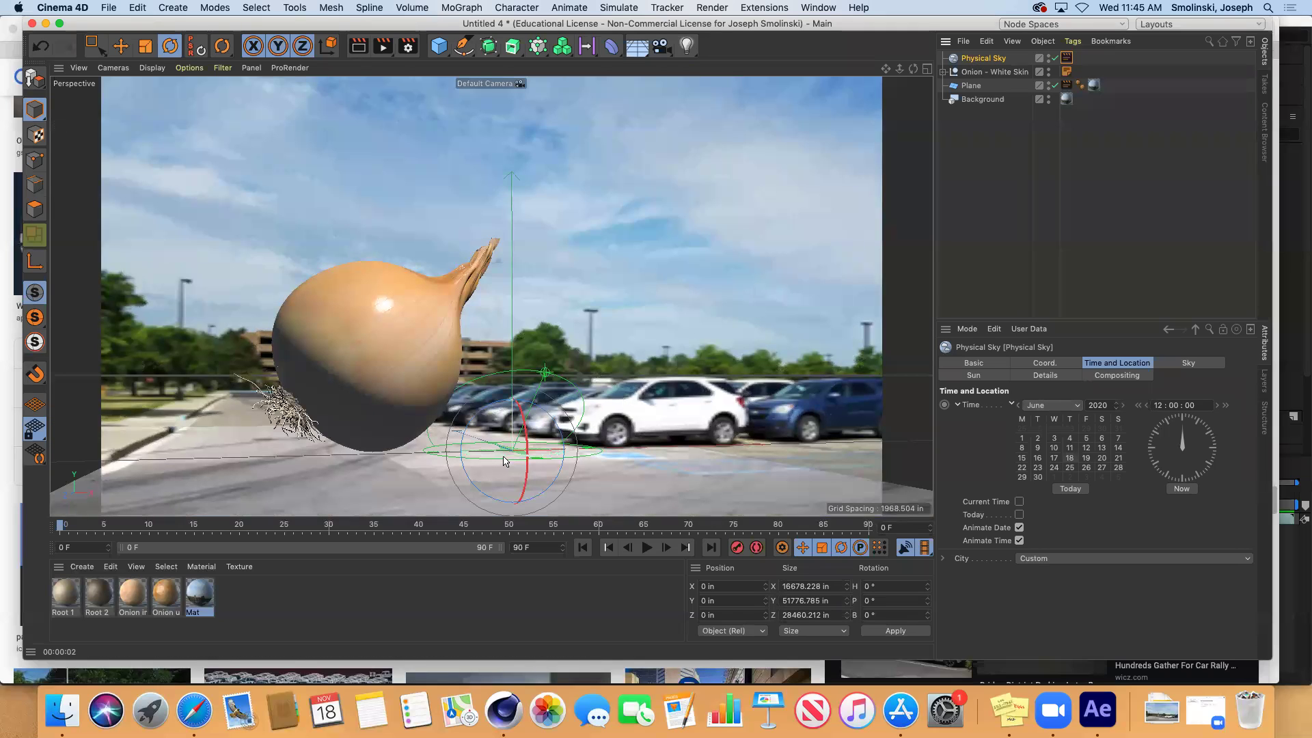
pyautogui.moveTo(509, 457); pyautogui.dragTo(336, 396)
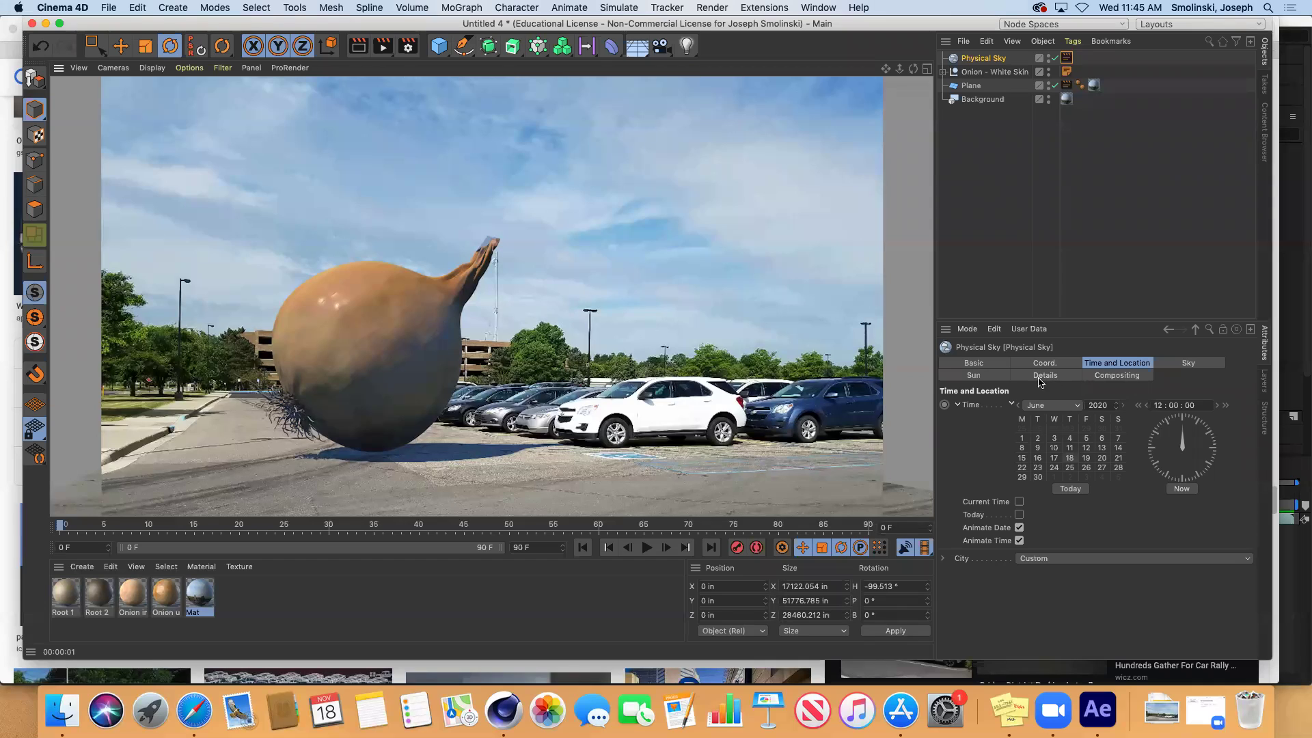
# Set the sun's Shadow Density to 120% and render to check the shadow.
pyautogui.click(993, 375)
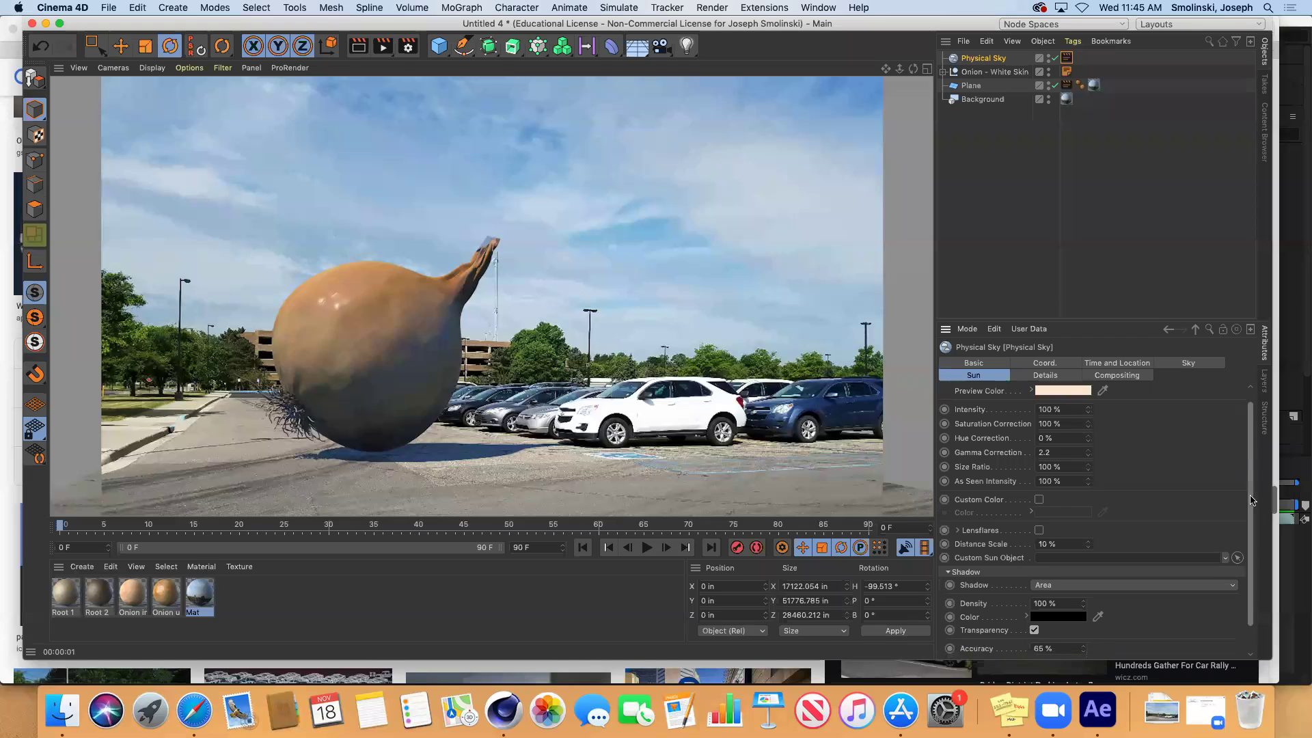
pyautogui.moveTo(1250, 489); pyautogui.dragTo(1250, 524)
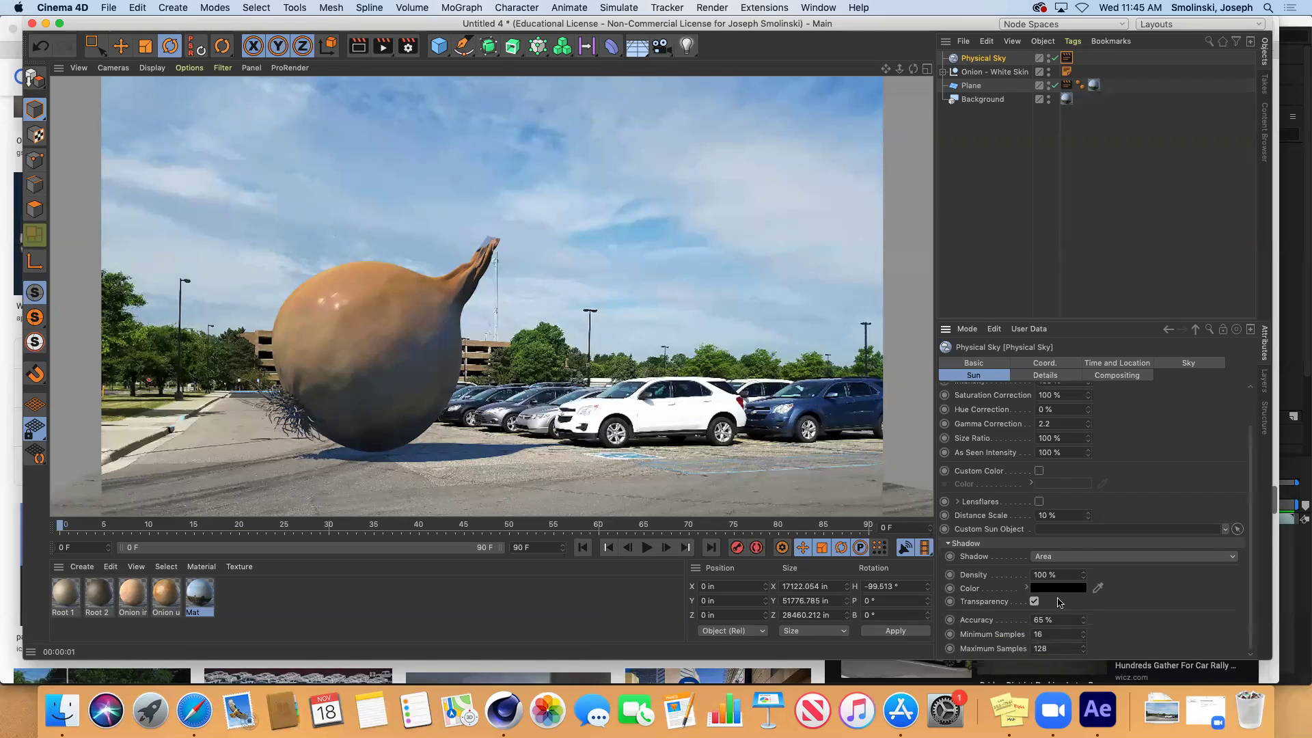
pyautogui.doubleClick(1048, 574)
pyautogui.write('120')
pyautogui.press('Return')
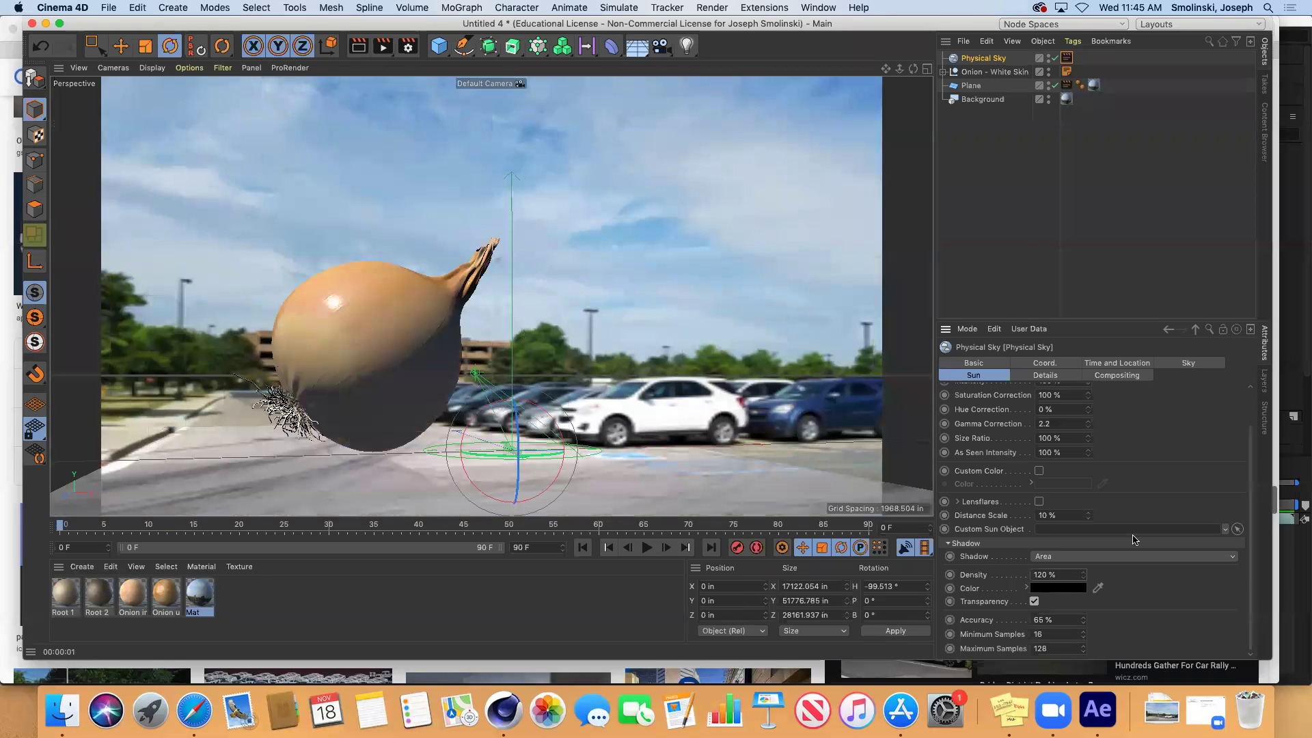
pyautogui.click(360, 46)
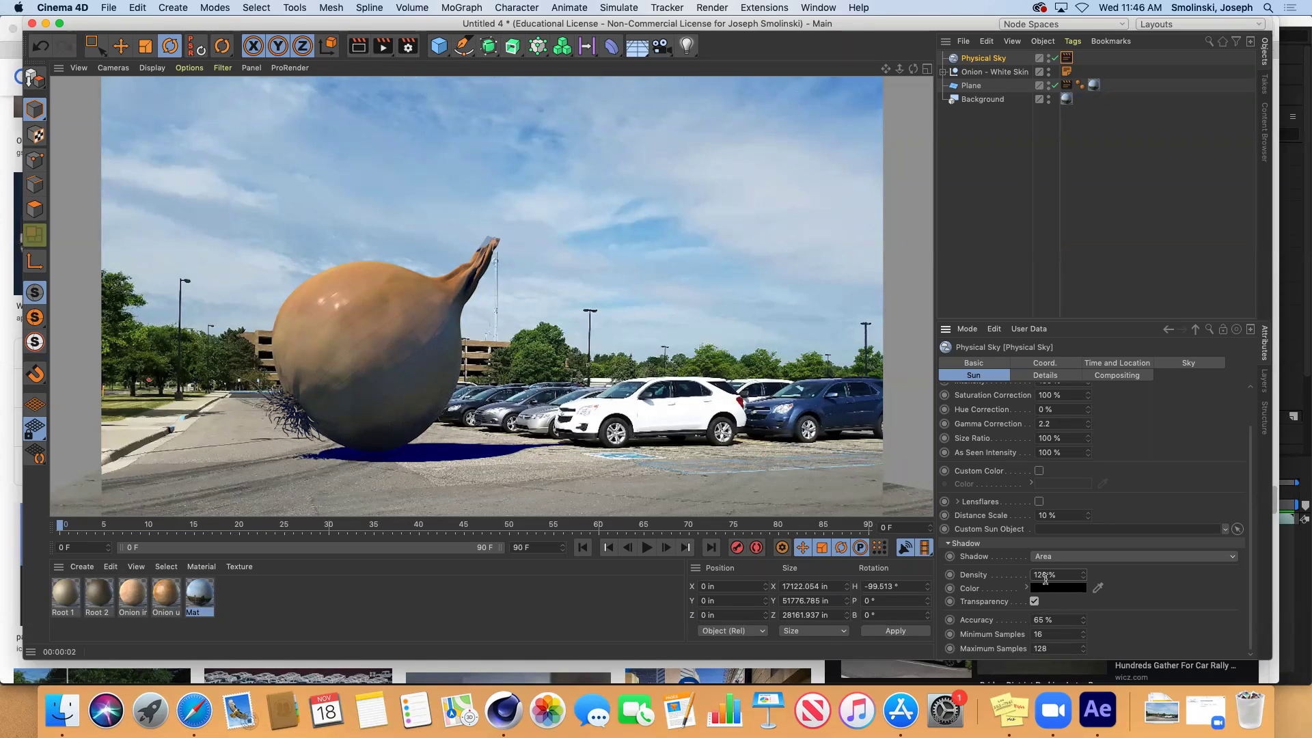
# Lower Shadow Density to 105%, make the shadow colour pure black, and re-render.
pyautogui.doubleClick(1046, 575)
pyautogui.write('1')
pyautogui.press('Return')
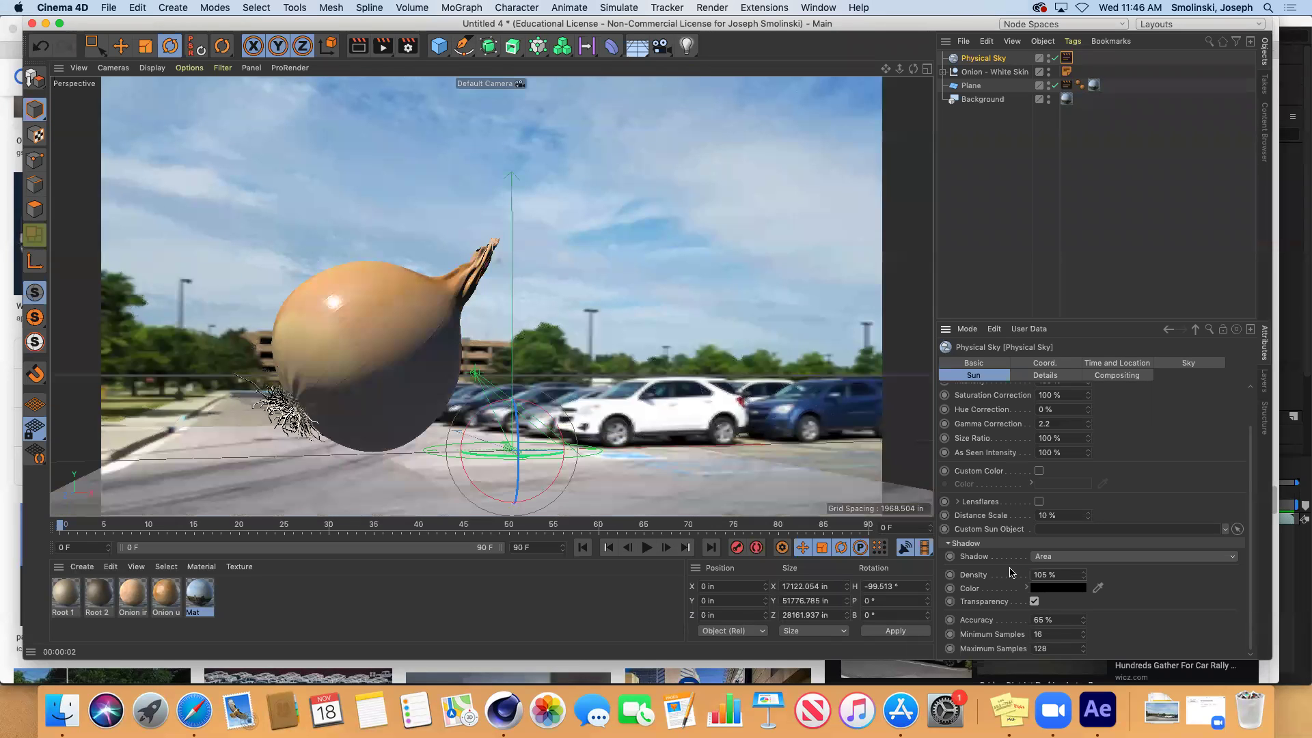
pyautogui.click(1051, 589)
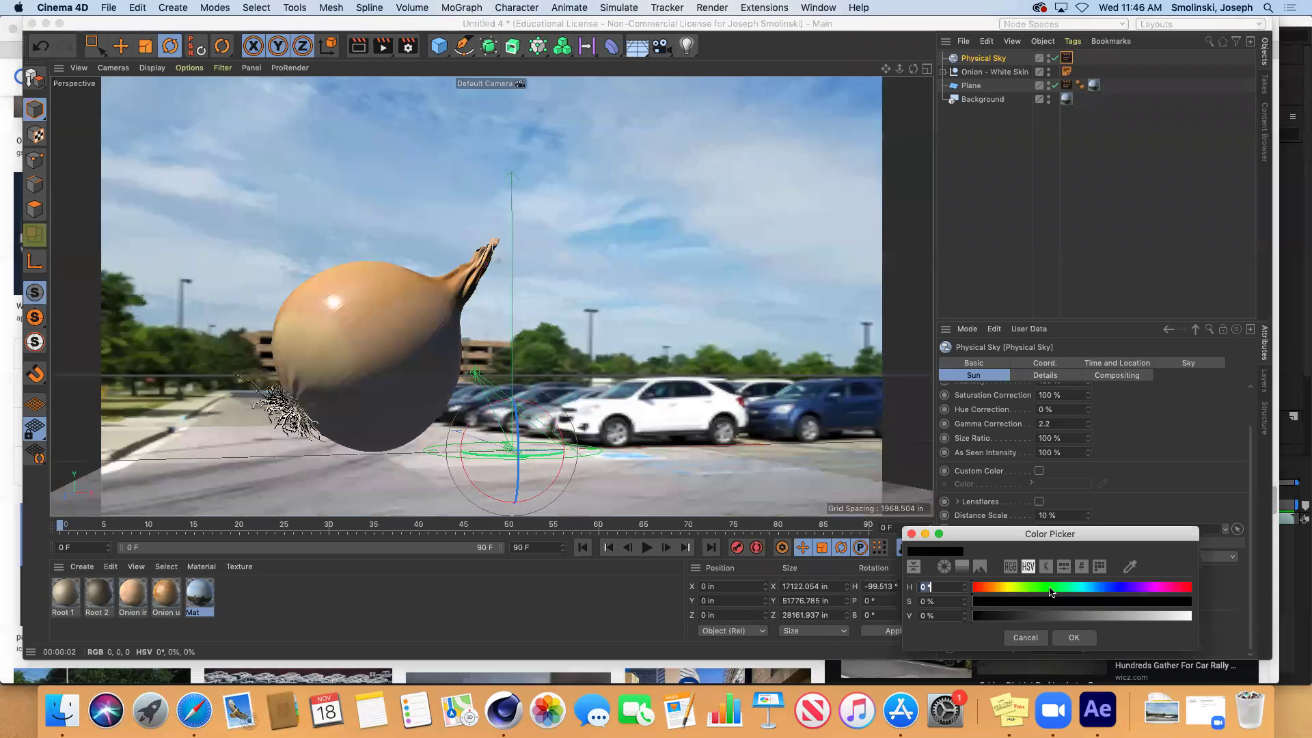
pyautogui.click(973, 620)
pyautogui.click(1070, 638)
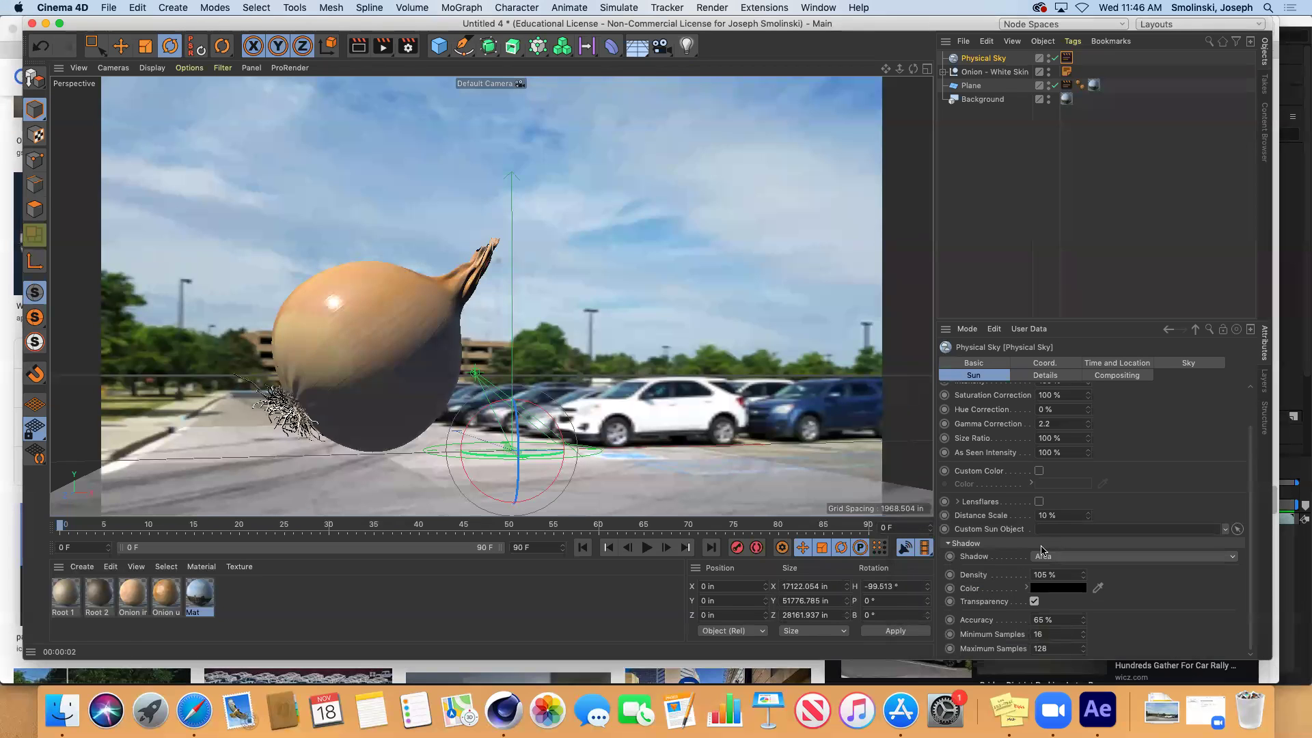
pyautogui.click(356, 46)
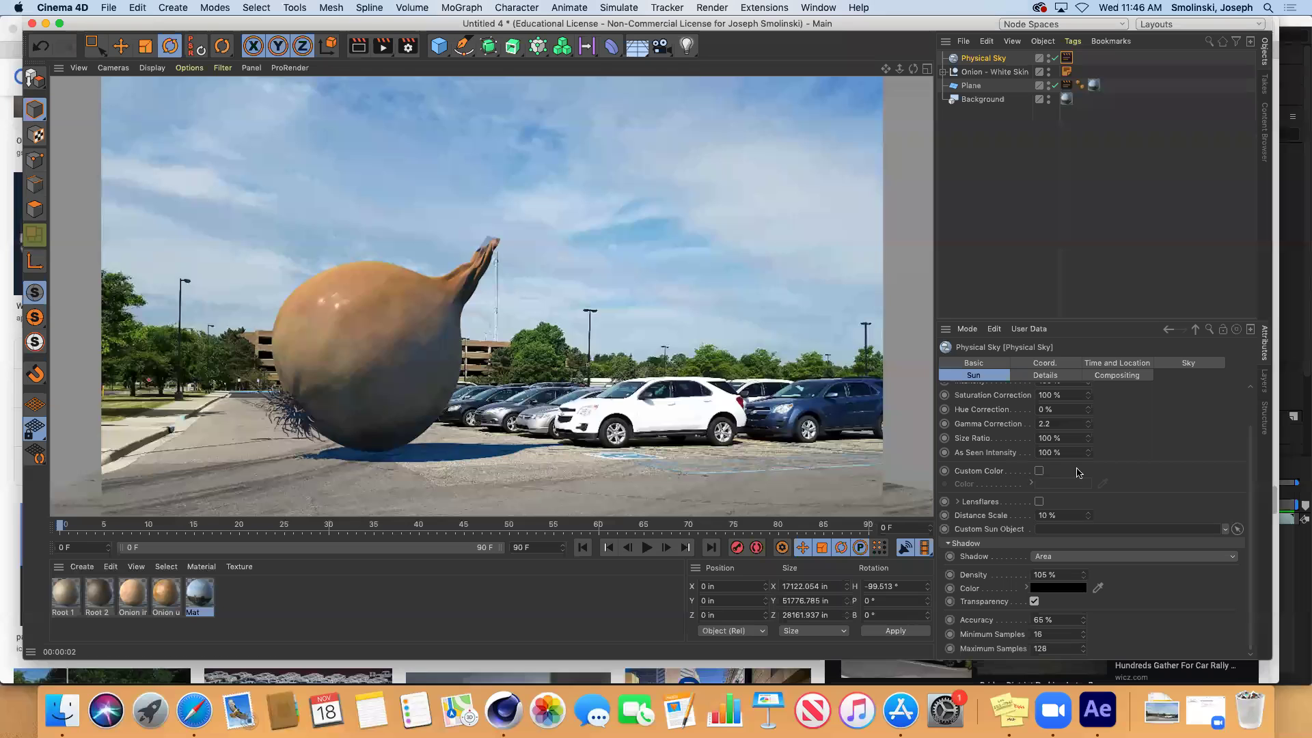
# Enable the sun's Custom Color, set it to near-white (0% saturation, 93.725% value), and re-render.
pyautogui.scroll(3, 1254, 495)
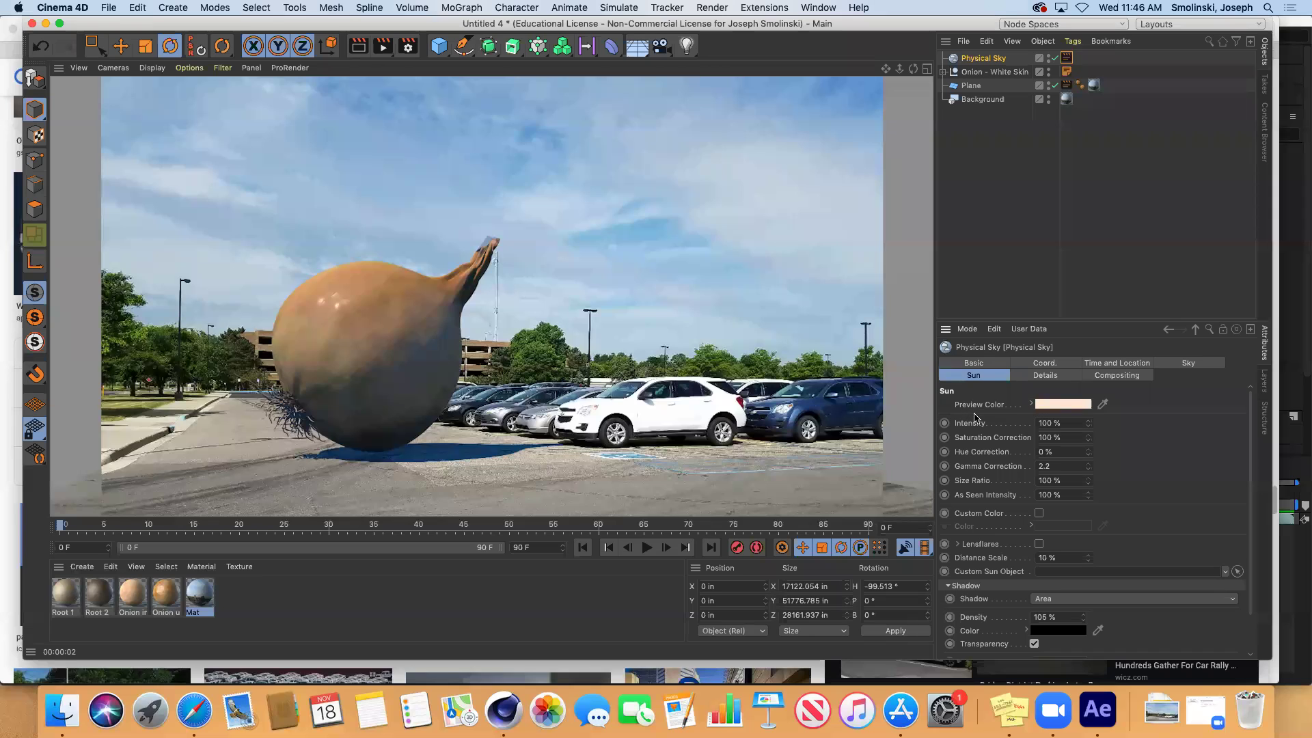
pyautogui.click(1039, 514)
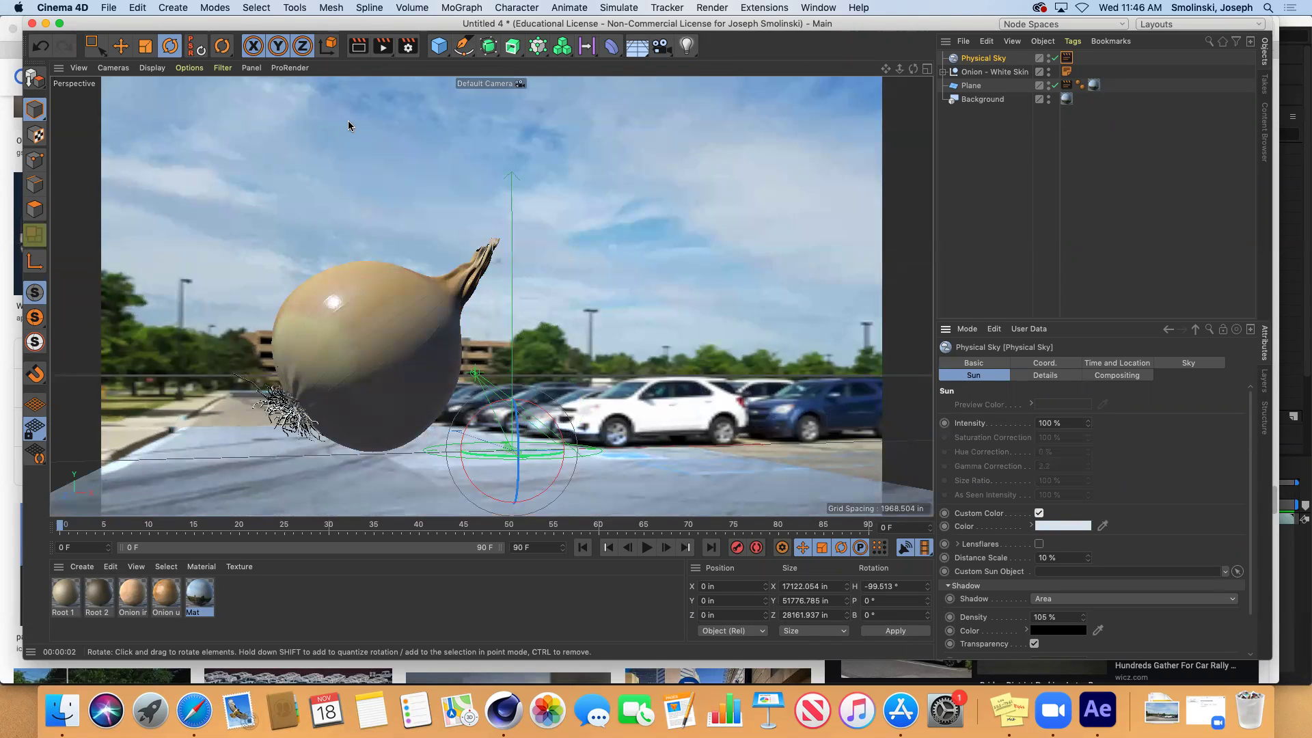
pyautogui.click(357, 46)
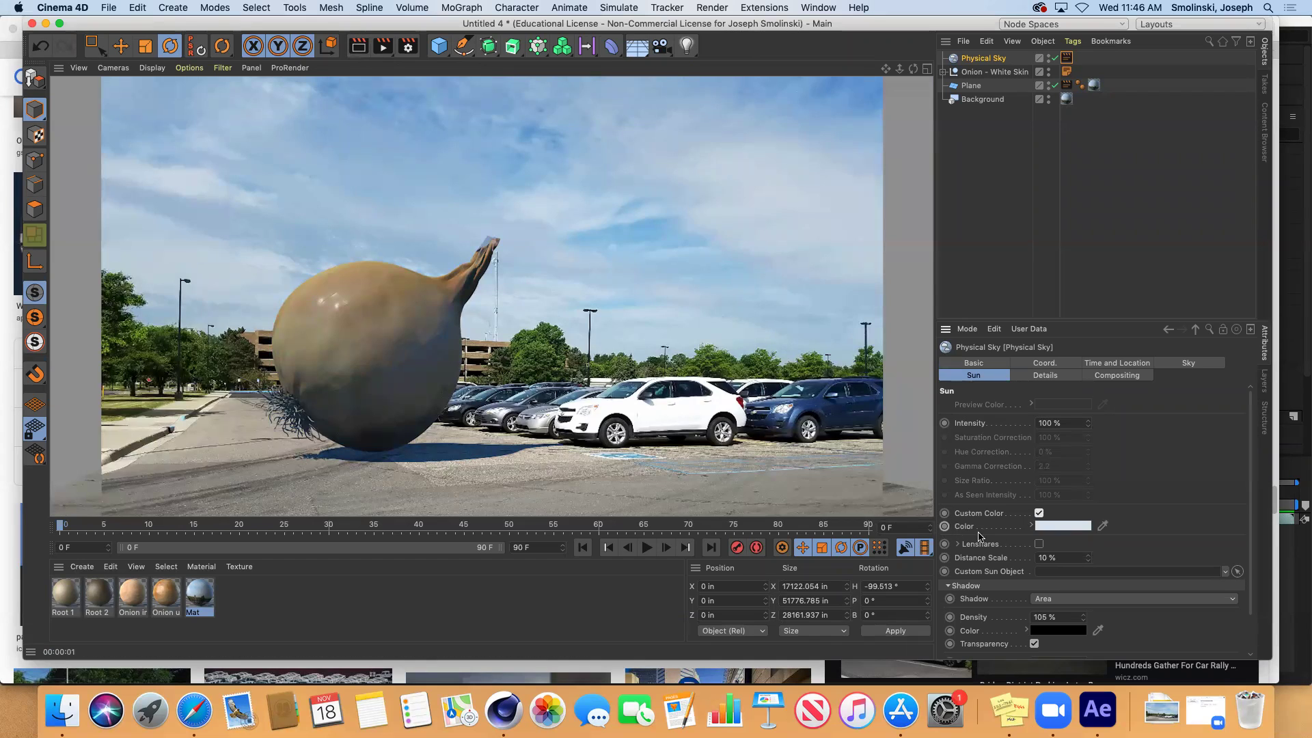
pyautogui.click(1060, 525)
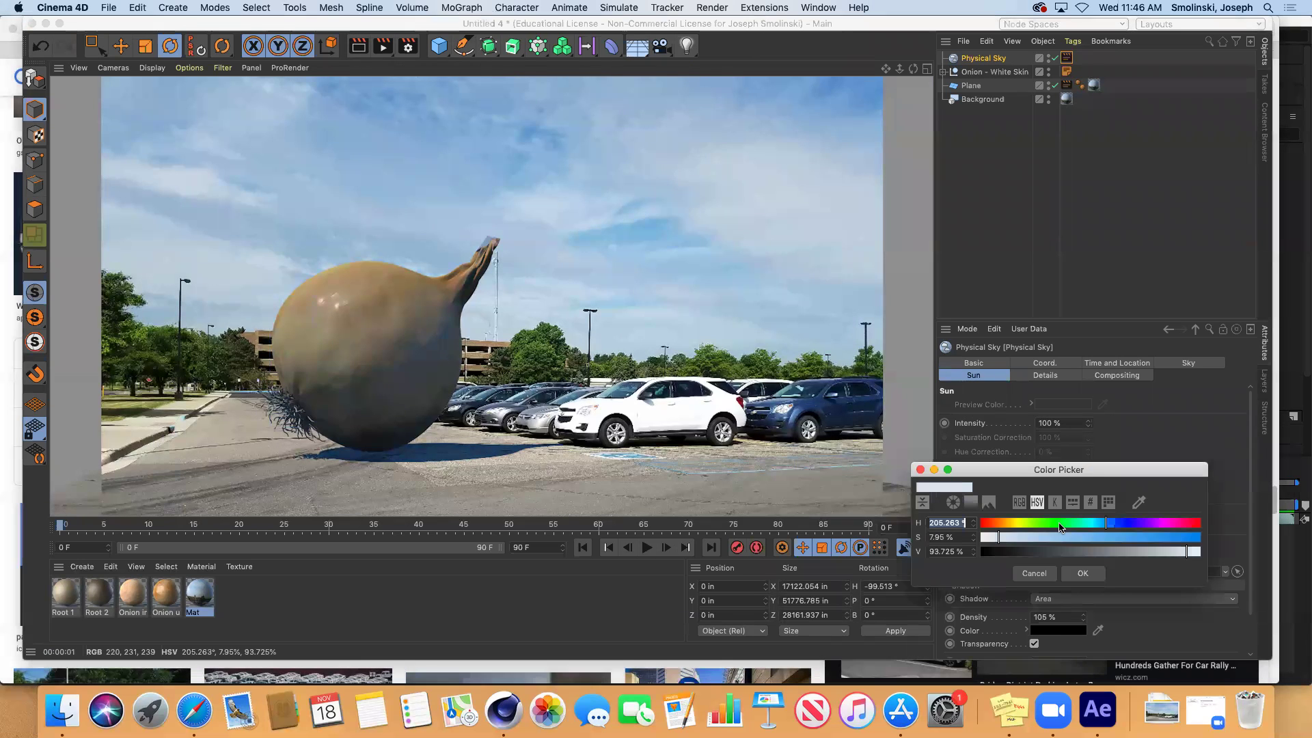
pyautogui.click(1082, 573)
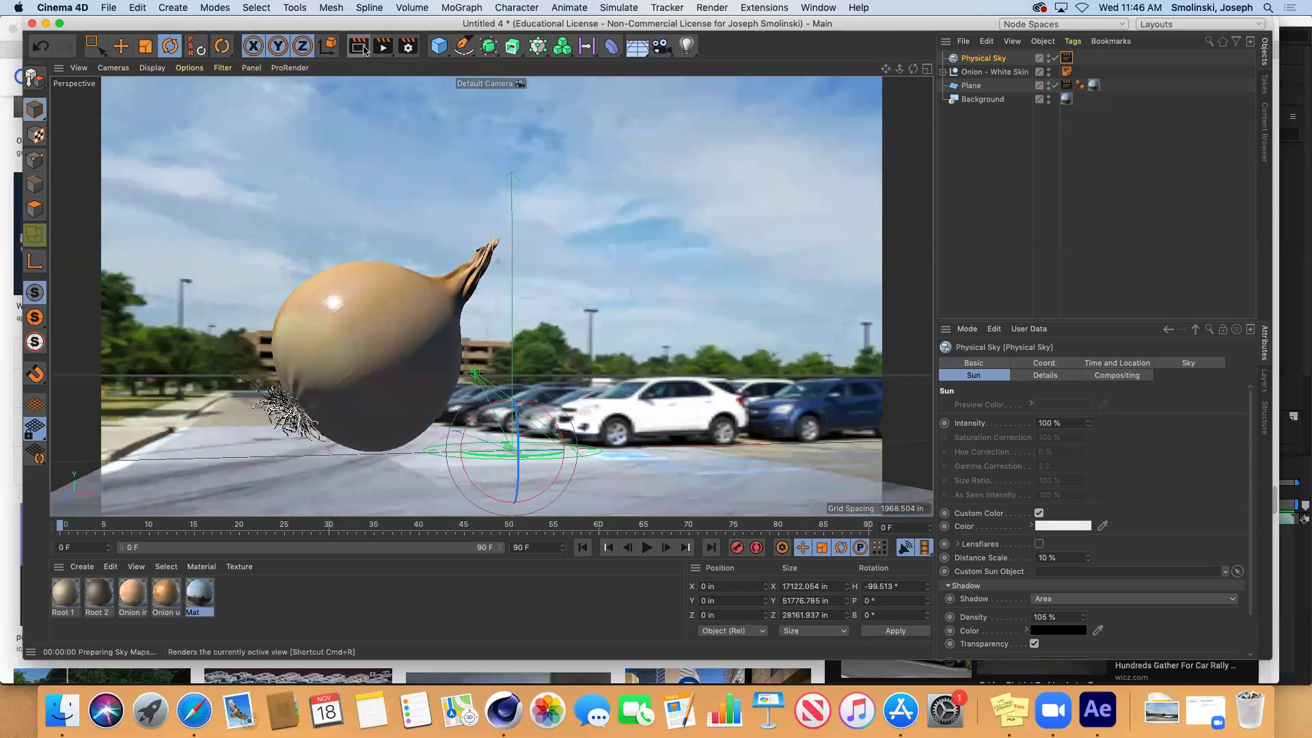
pyautogui.click(363, 48)
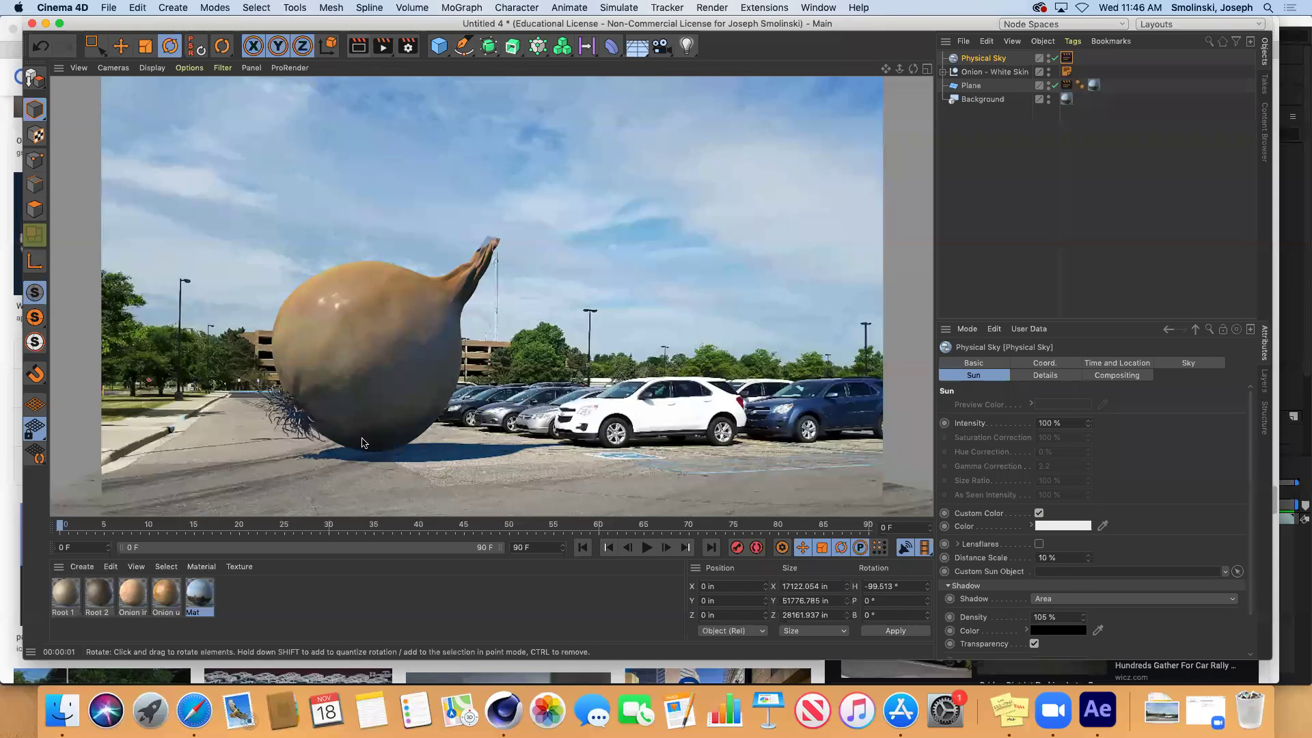